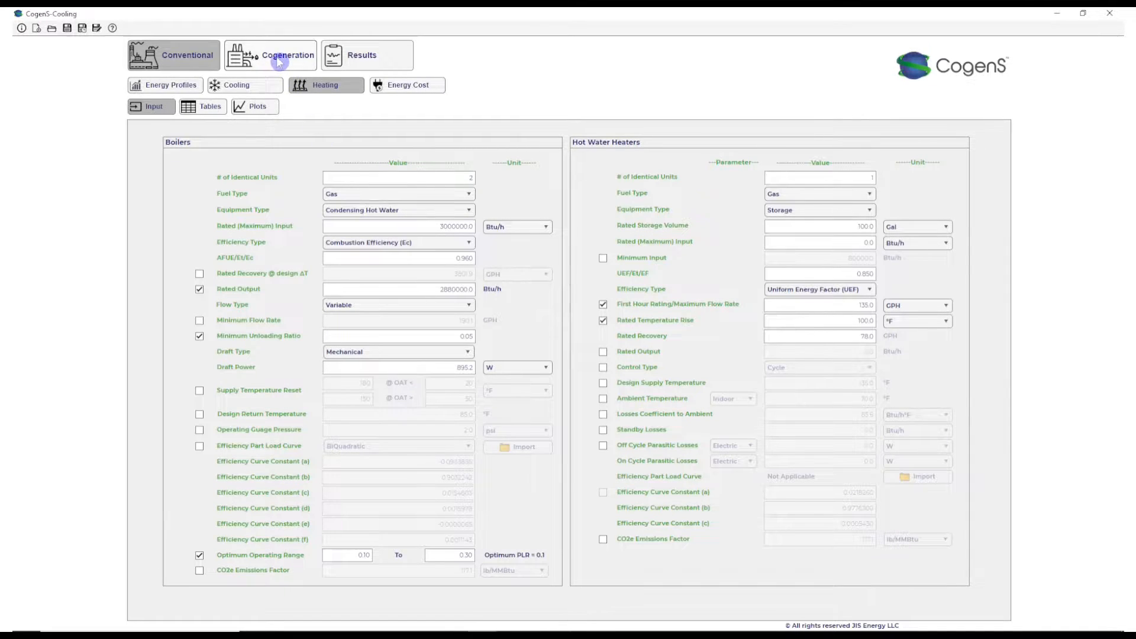
- Plot the conventional system's electricity and heat load duration curves in kWh for the full year
{"action": "left_click", "coordinate": [276, 56]}
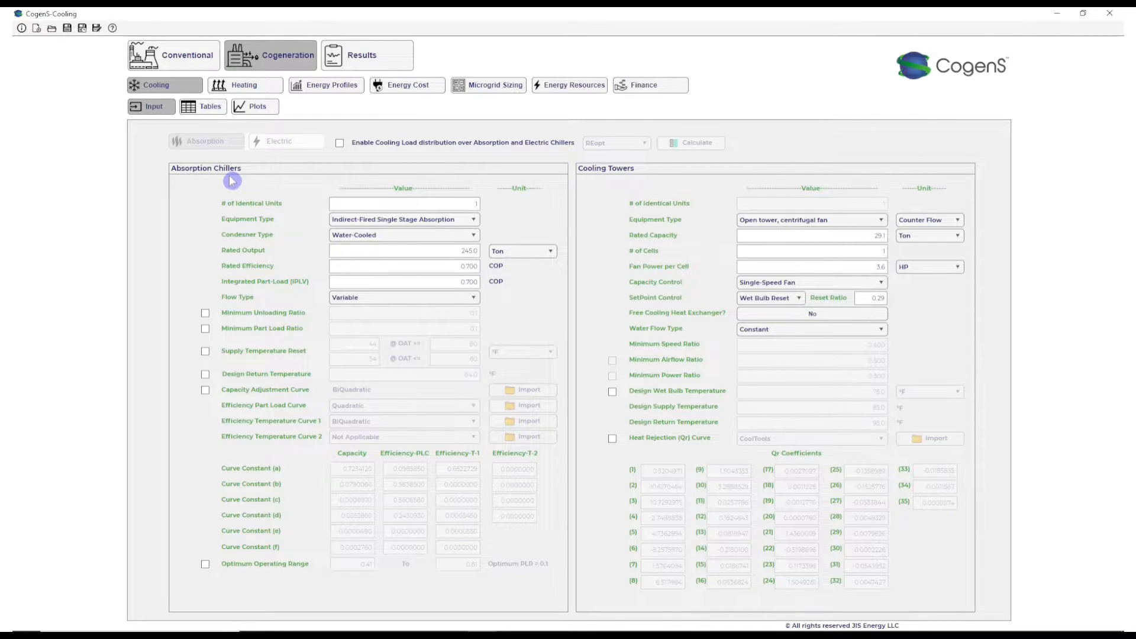
{"action": "left_click", "coordinate": [187, 64]}
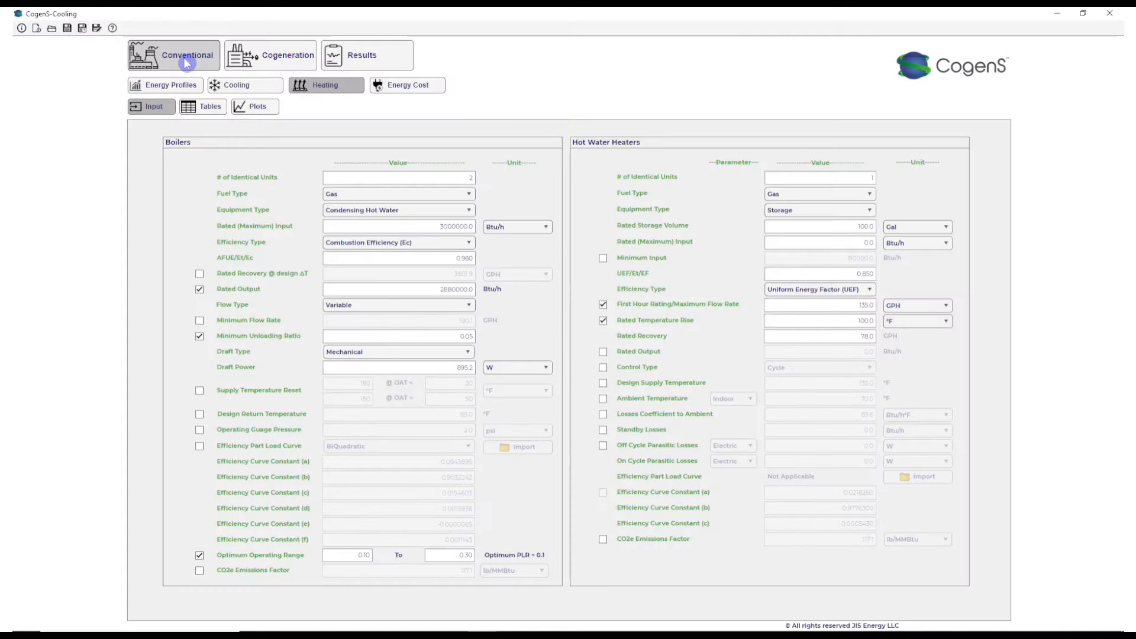
{"action": "left_click", "coordinate": [181, 84]}
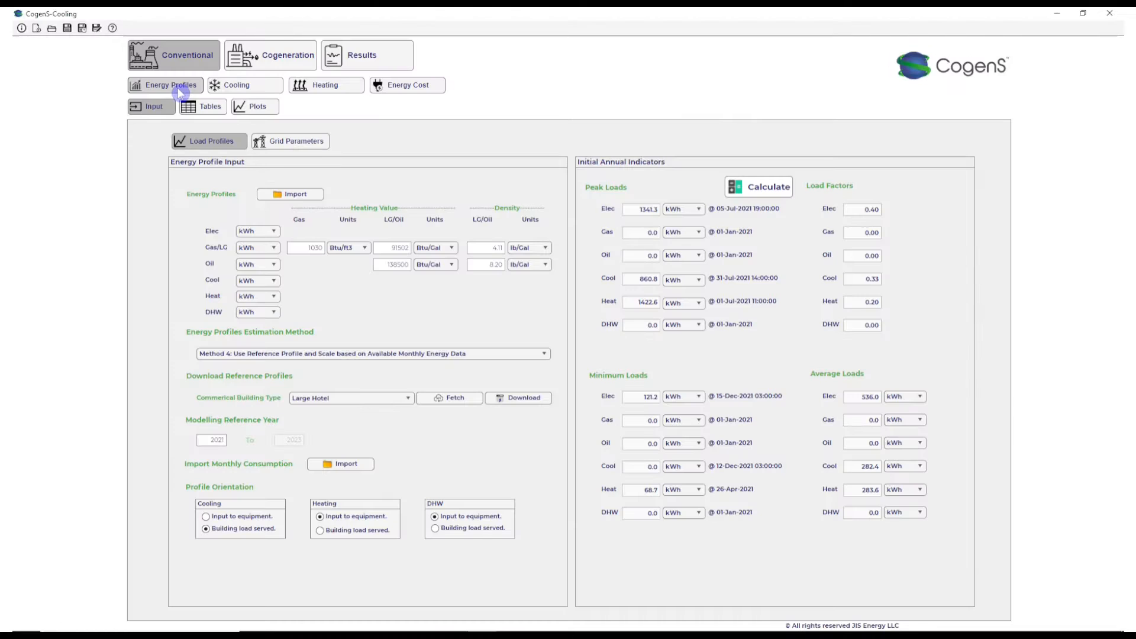
{"action": "left_click", "coordinate": [251, 110]}
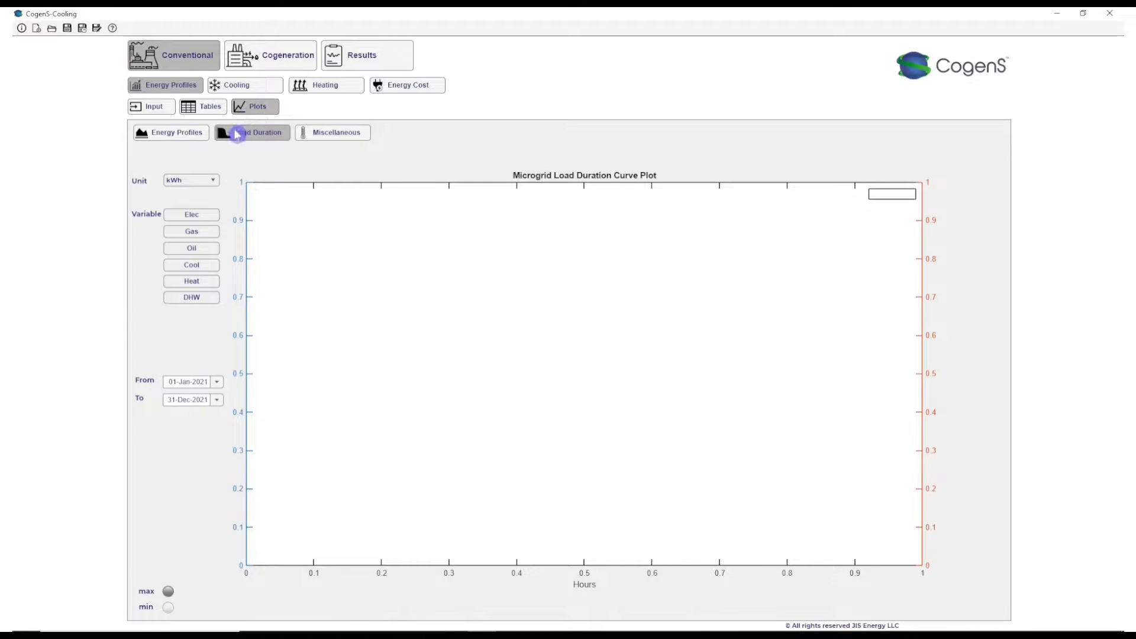
{"action": "left_click", "coordinate": [197, 217]}
{"action": "left_click", "coordinate": [196, 284]}
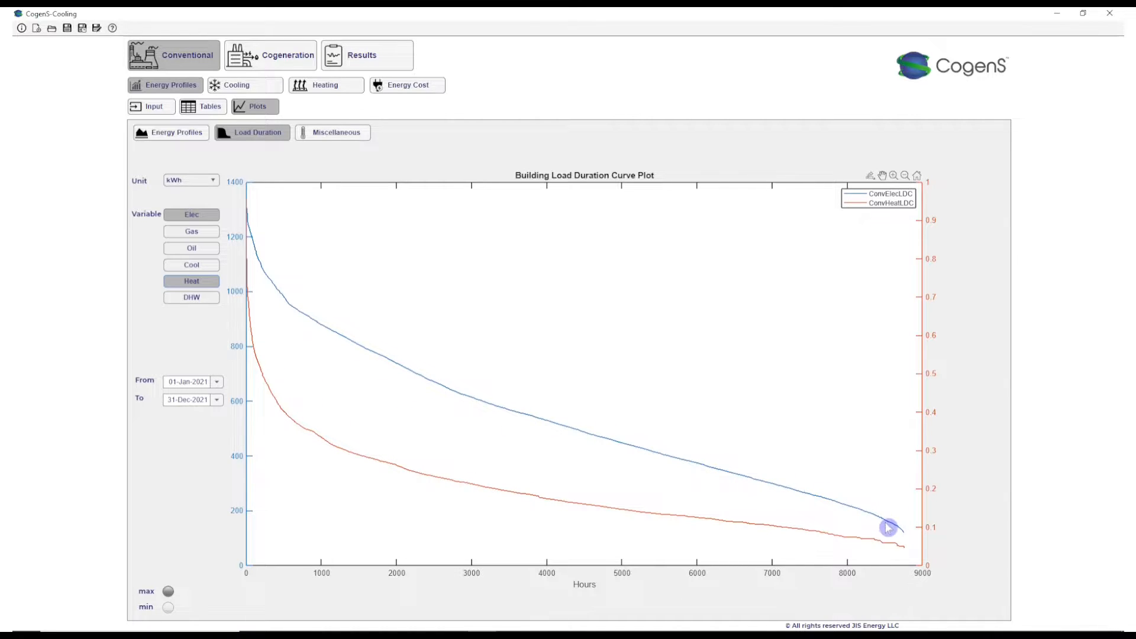
- Plot the conventional system's electricity and heat energy profiles at the SubHourly interval for the full year
{"action": "left_click", "coordinate": [195, 132]}
{"action": "left_click", "coordinate": [192, 216]}
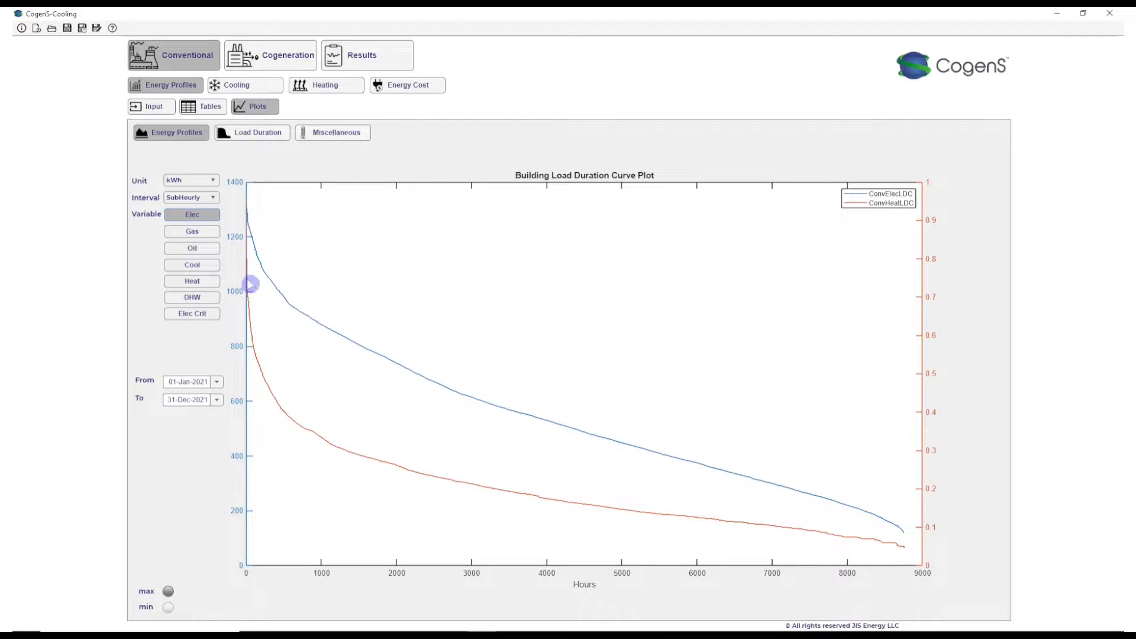
{"action": "left_click", "coordinate": [191, 284]}
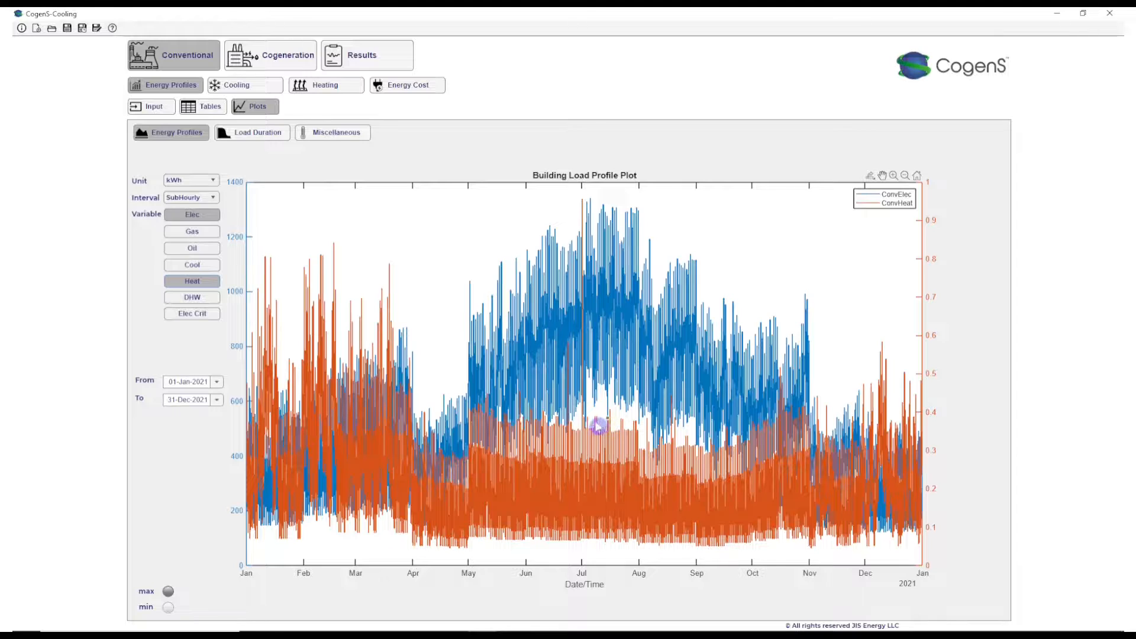
- Enable cogeneration cooling load distribution over absorption and electric chillers, and set the electric chiller's equipment type to Electric - Scroll
{"action": "left_click", "coordinate": [265, 65]}
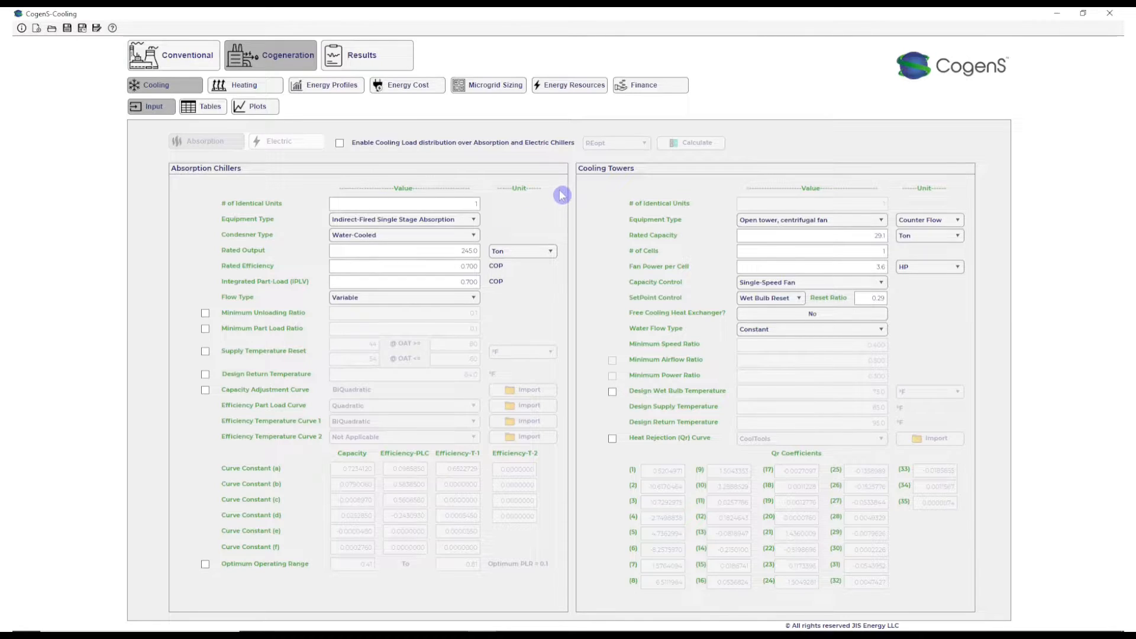
{"action": "mouse_move", "coordinate": [612, 149]}
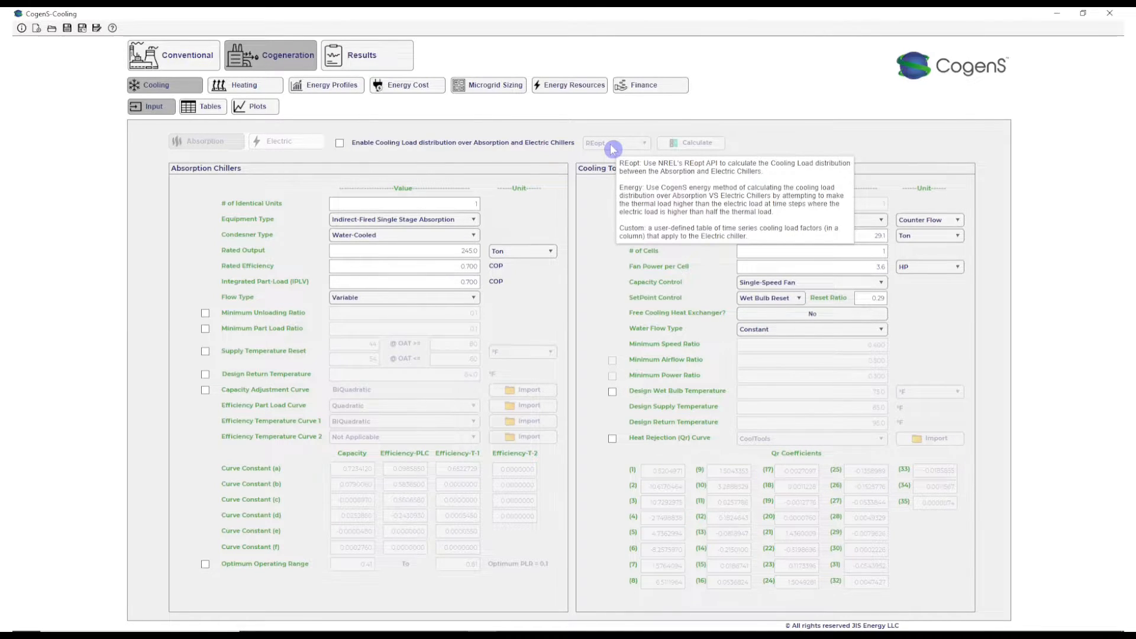
{"action": "left_click", "coordinate": [340, 145]}
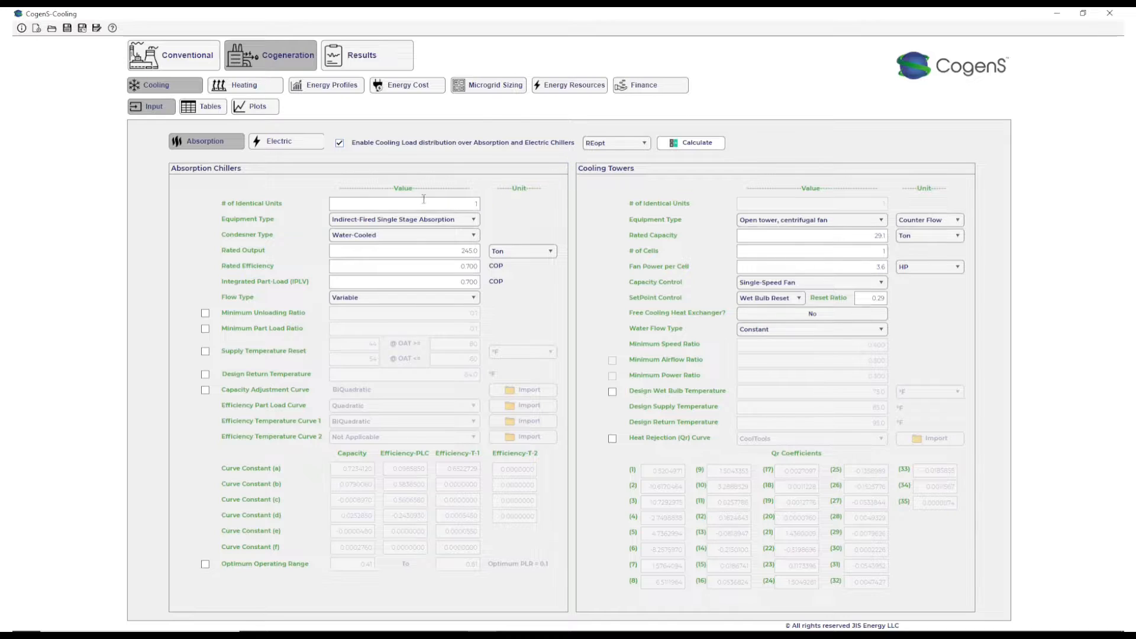
{"action": "left_click", "coordinate": [275, 142]}
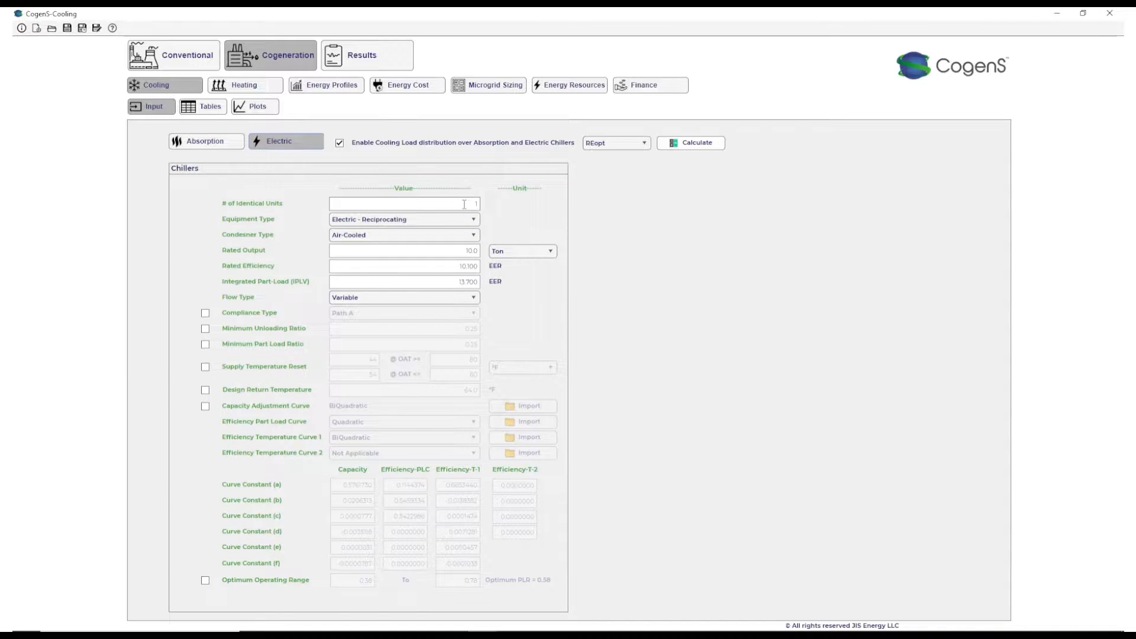
{"action": "left_click", "coordinate": [375, 220]}
{"action": "left_click", "coordinate": [373, 261]}
- Choose Indirect-Fired Single Stage Absorption as the absorption chiller's equipment type
{"action": "left_click", "coordinate": [179, 143]}
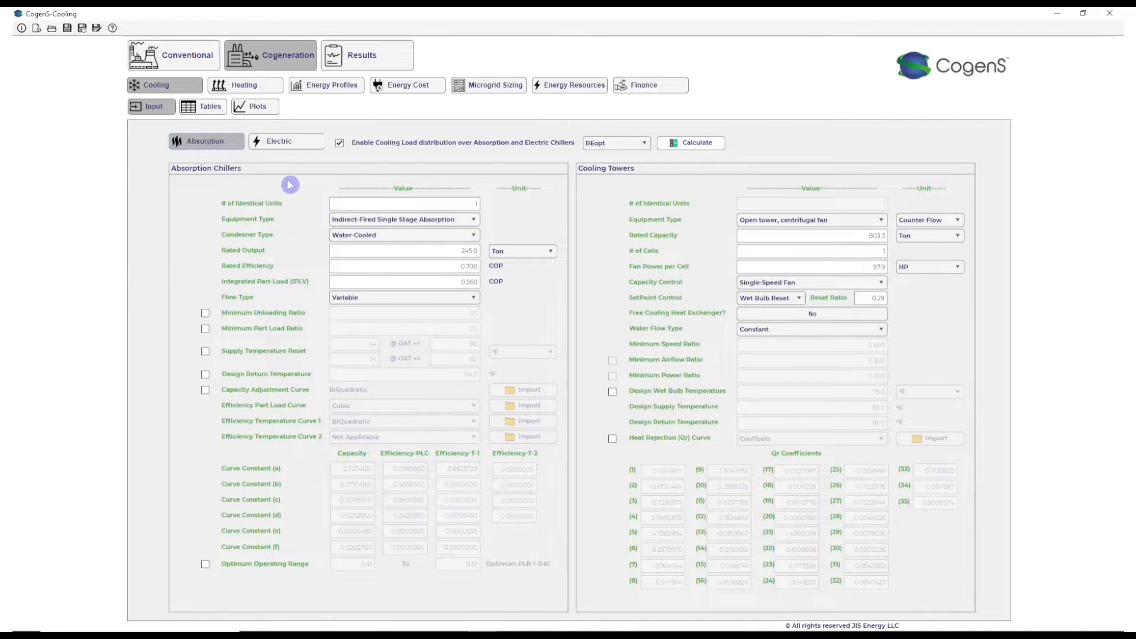
{"action": "left_click", "coordinate": [474, 219]}
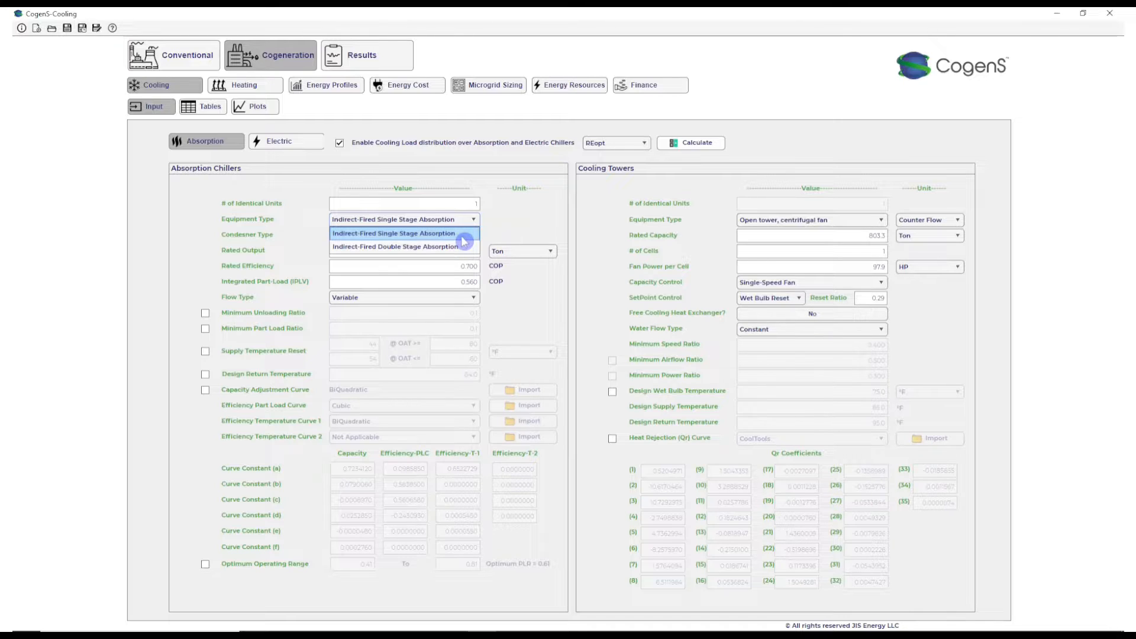
{"action": "left_click", "coordinate": [463, 237]}
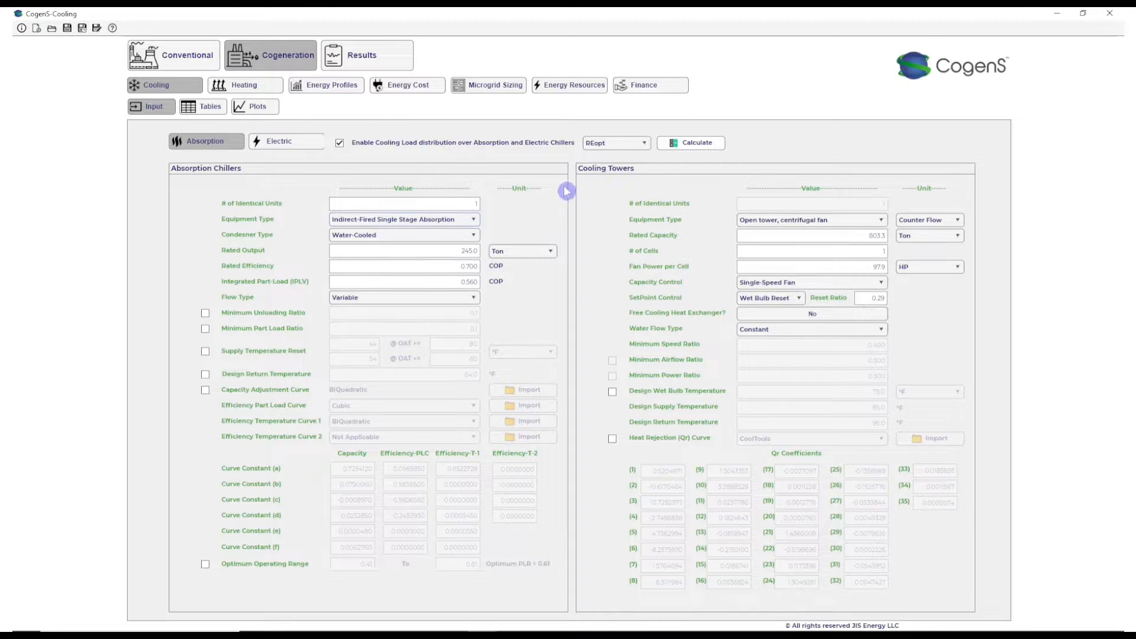
- Review the cooling distribution methods and the list of fields required for the REopt calculation, cancelling without running it
{"action": "left_click", "coordinate": [626, 145]}
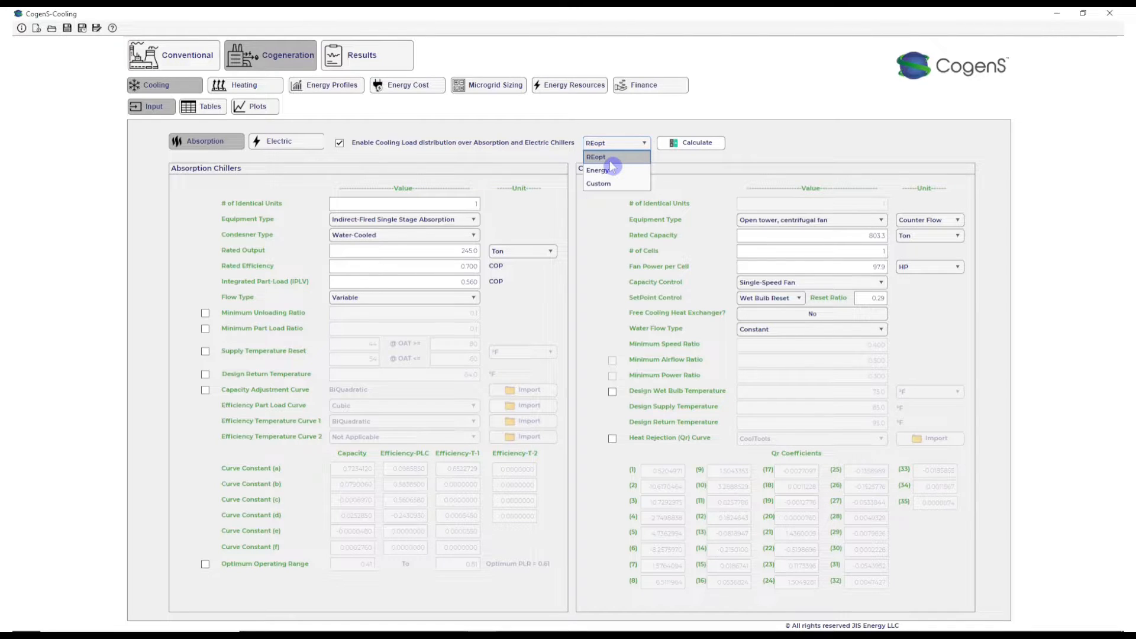
{"action": "left_click", "coordinate": [634, 147]}
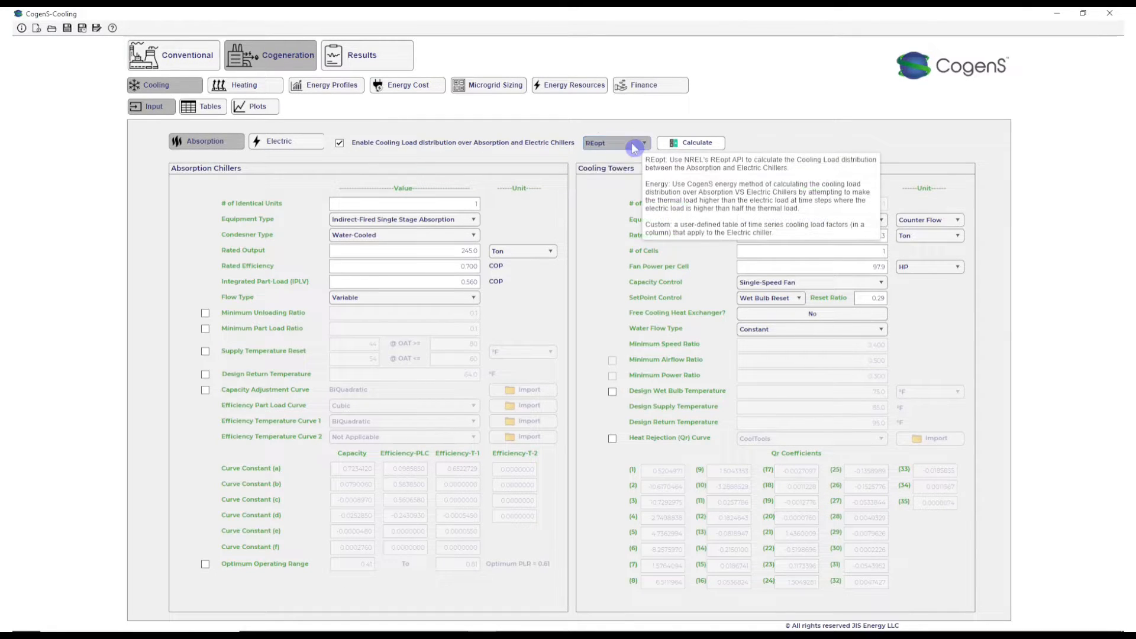
{"action": "left_click", "coordinate": [709, 146]}
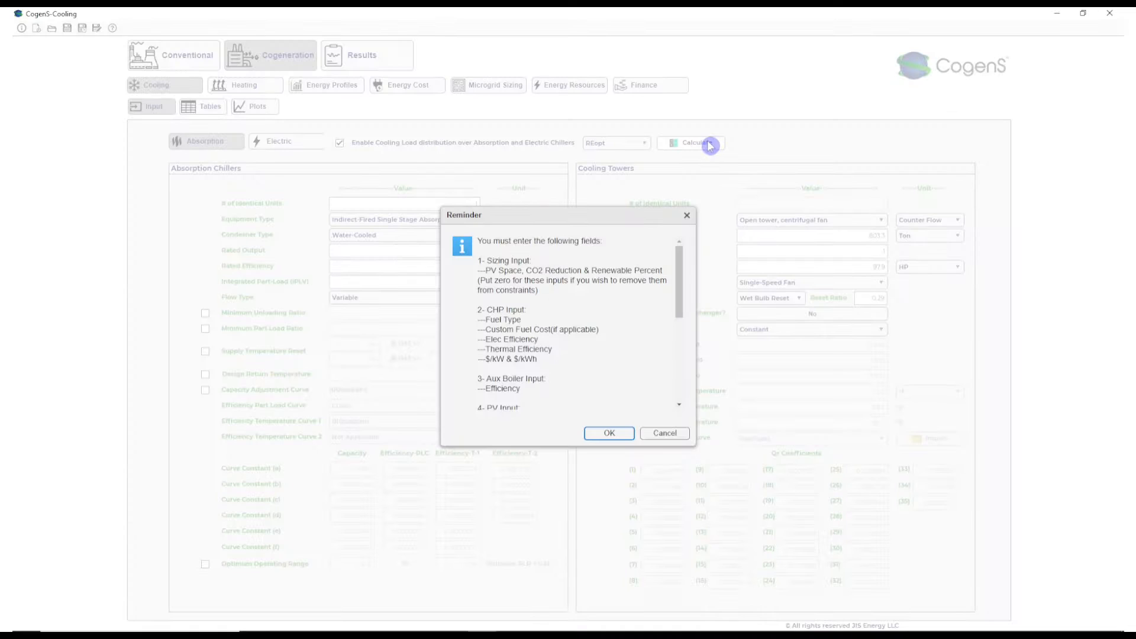
{"action": "scroll", "coordinate": [540, 286], "scroll_direction": "down", "scroll_amount": 6}
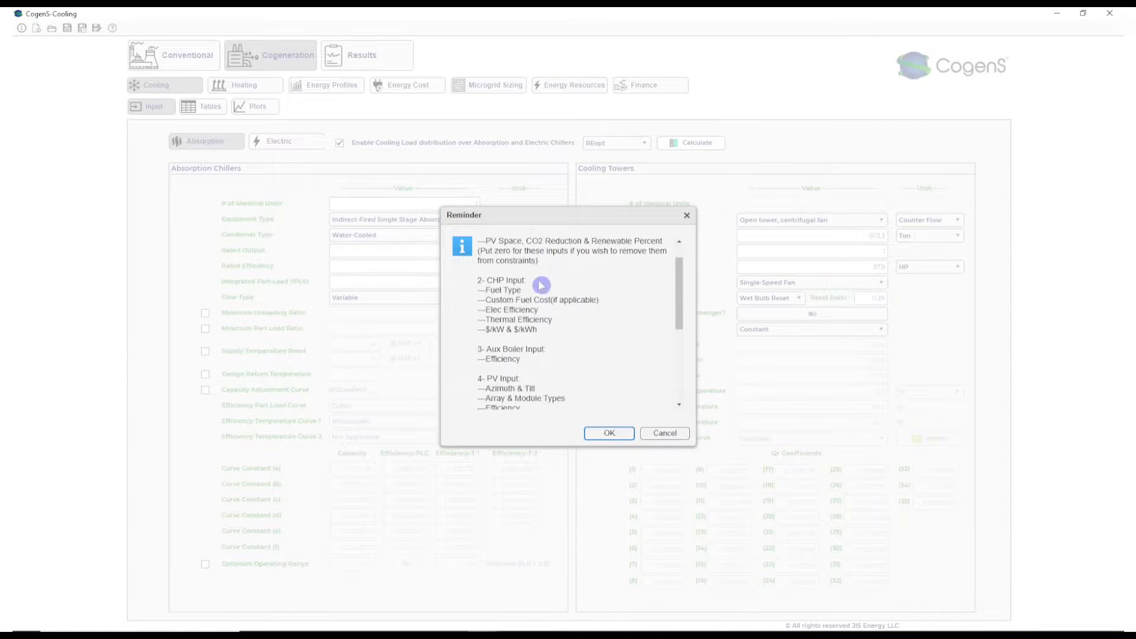
{"action": "scroll", "coordinate": [530, 353], "scroll_direction": "up", "scroll_amount": 6}
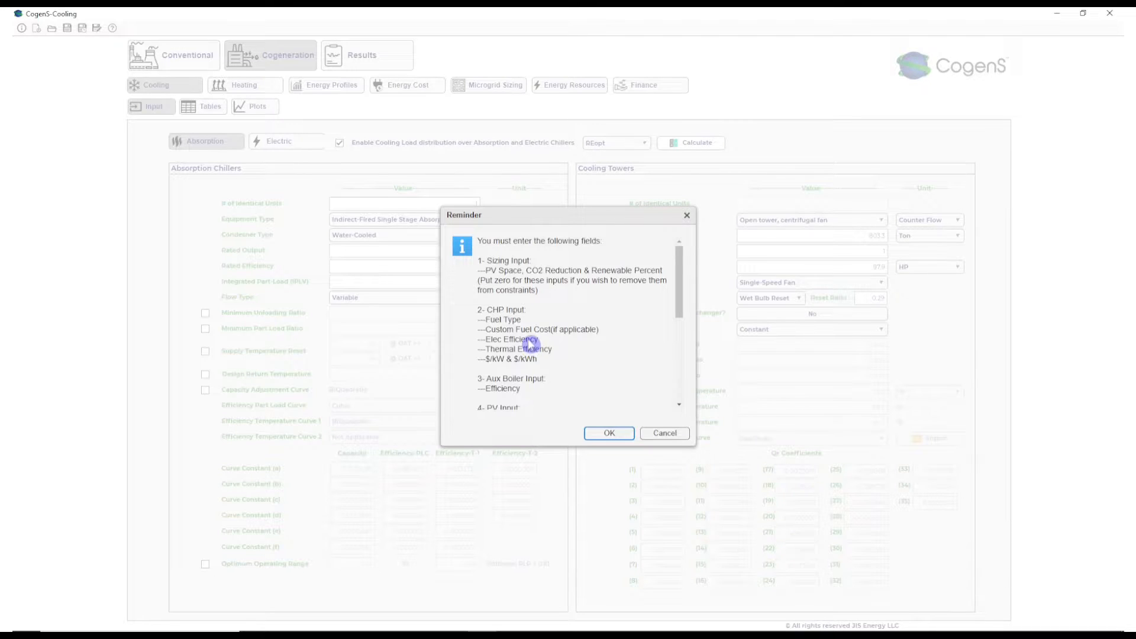
{"action": "scroll", "coordinate": [529, 343], "scroll_direction": "down", "scroll_amount": 6}
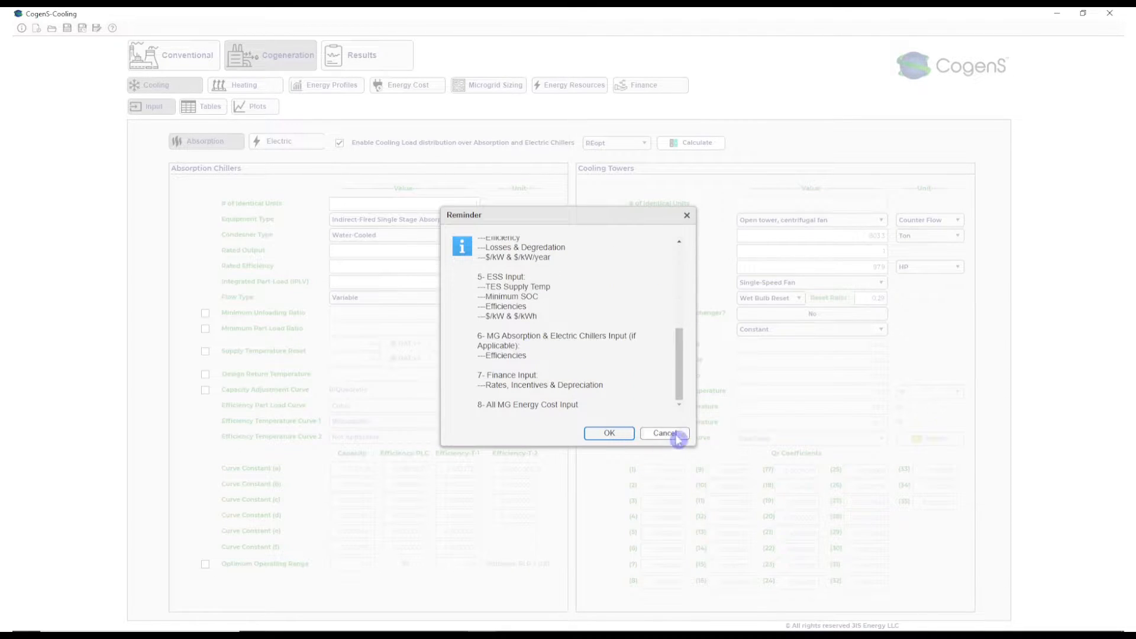
{"action": "left_click", "coordinate": [665, 433]}
- Fetch the NREL blended electricity rate for the cogeneration energy cost and apply it to the electricity charges
{"action": "left_click", "coordinate": [241, 84]}
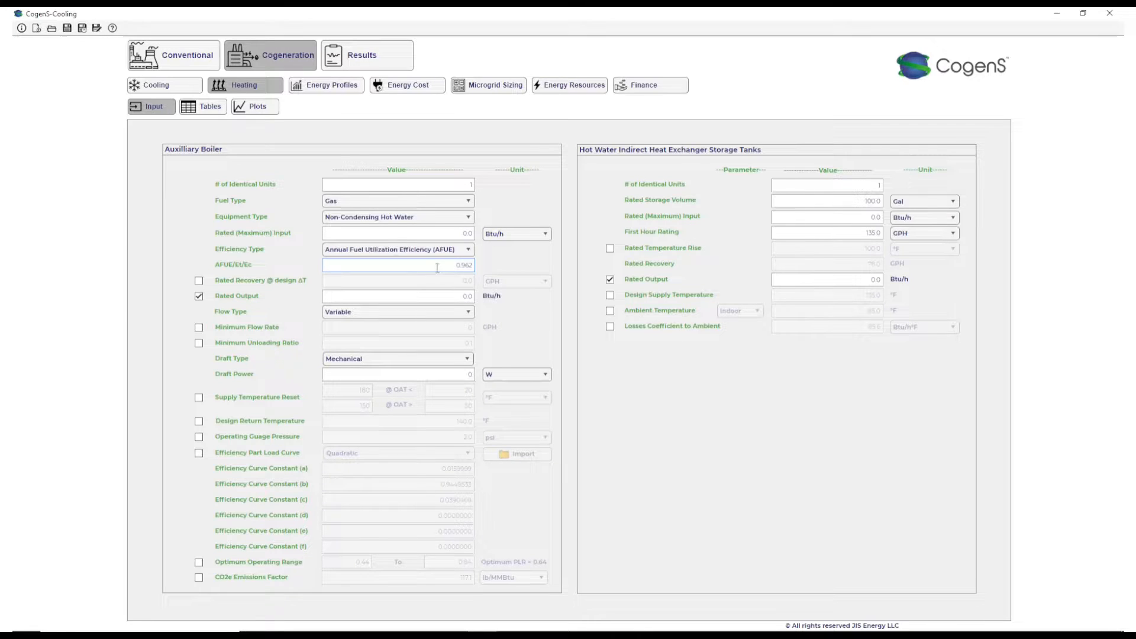
{"action": "left_click", "coordinate": [337, 87]}
{"action": "left_click", "coordinate": [406, 86]}
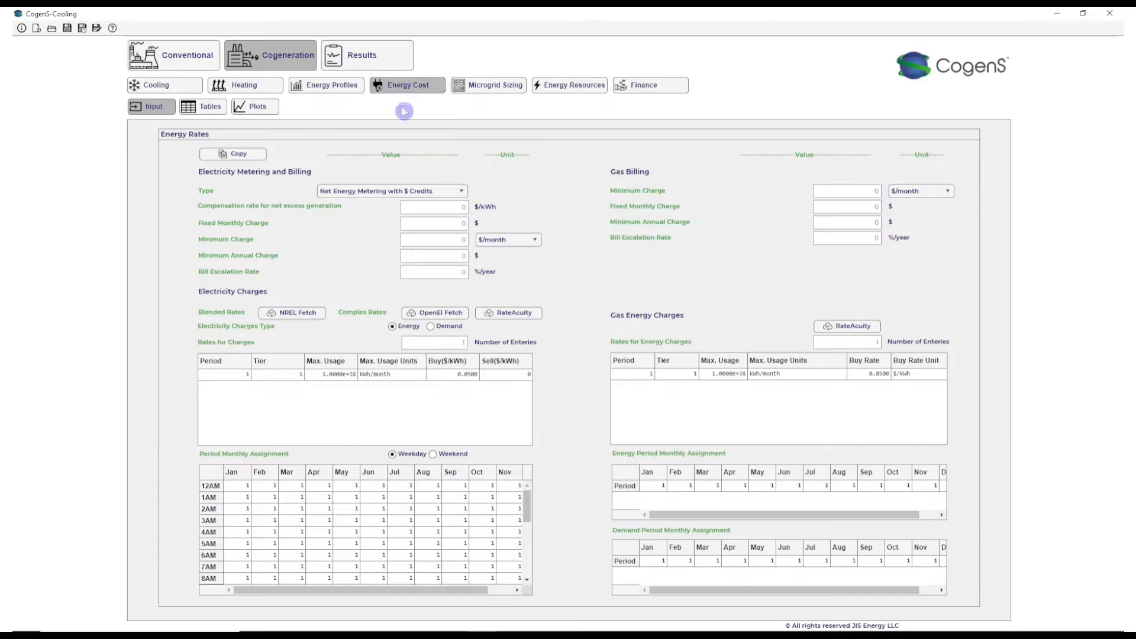
{"action": "left_click", "coordinate": [283, 317]}
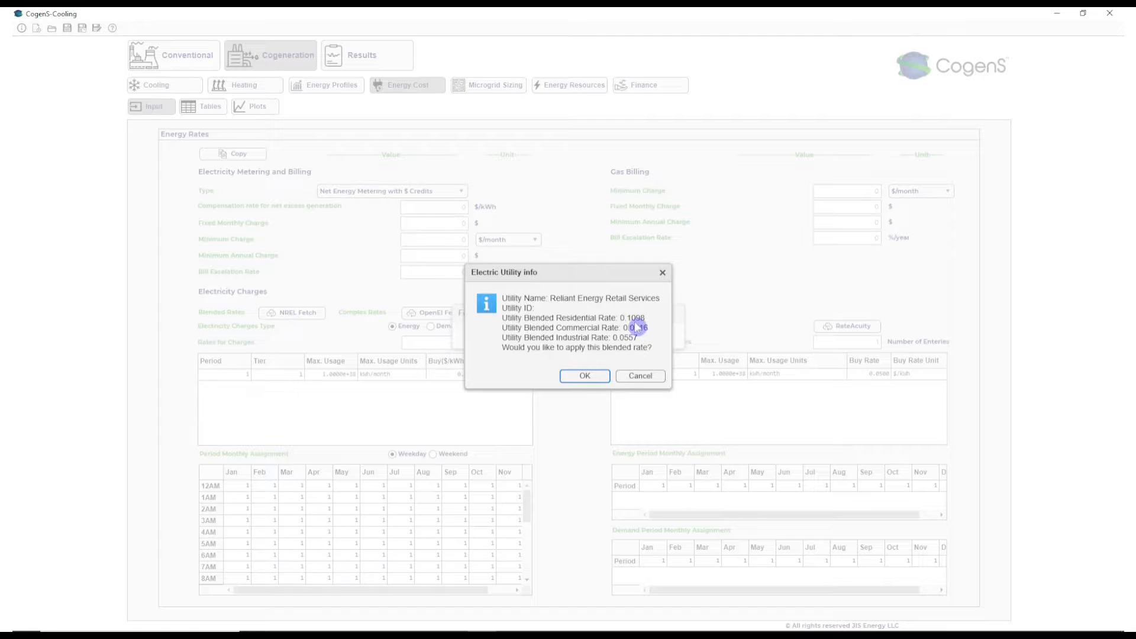
{"action": "left_click", "coordinate": [585, 375]}
- Set the gas energy charge's buy rate unit to $/Therm(US) and its buy rate to 0.862
{"action": "left_click", "coordinate": [940, 377]}
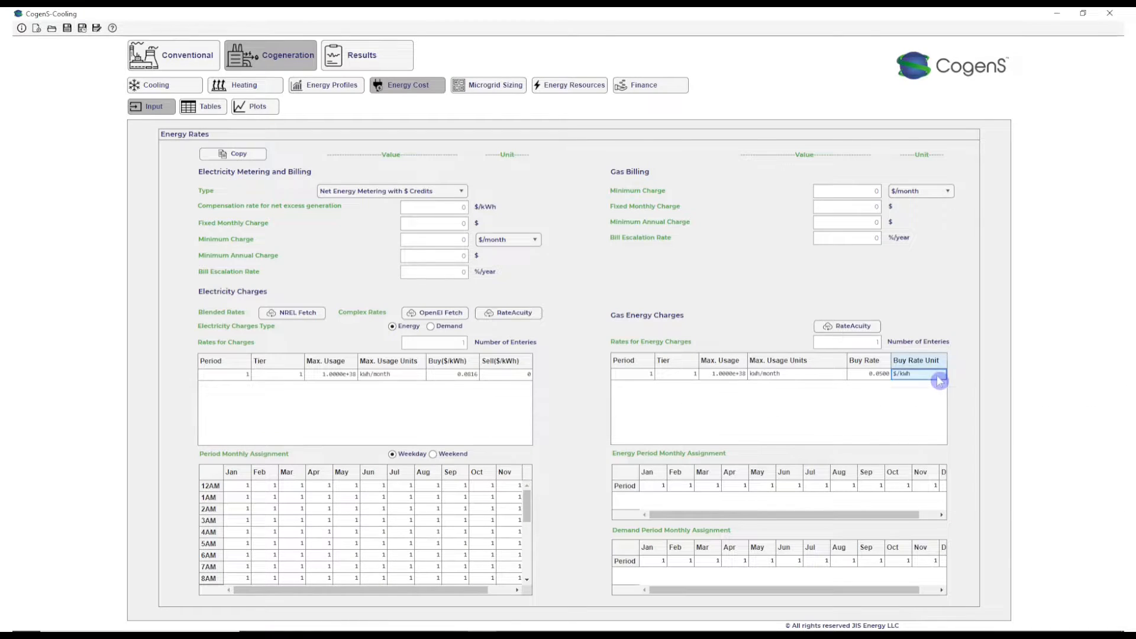
{"action": "left_click", "coordinate": [939, 380]}
{"action": "left_click", "coordinate": [920, 391]}
{"action": "double_click", "coordinate": [867, 374]}
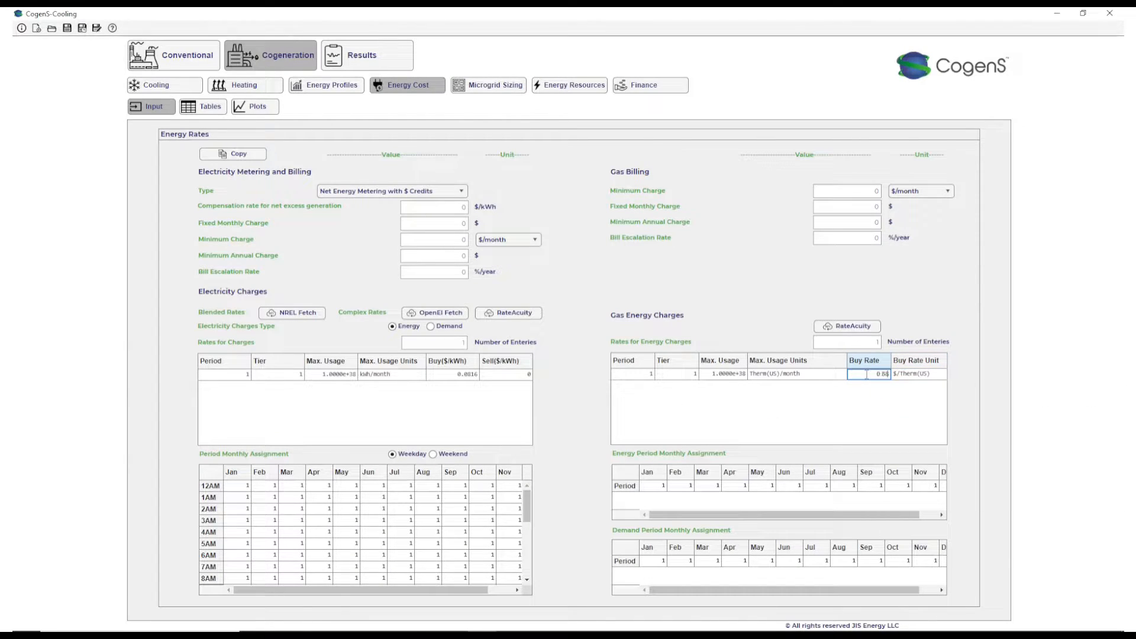
{"action": "type", "text": "0.862"}
- Check the microgrid sizing inputs, and enable the capital and recurring costs and CO2e emissions factor for the CHP generator
{"action": "left_click", "coordinate": [508, 88]}
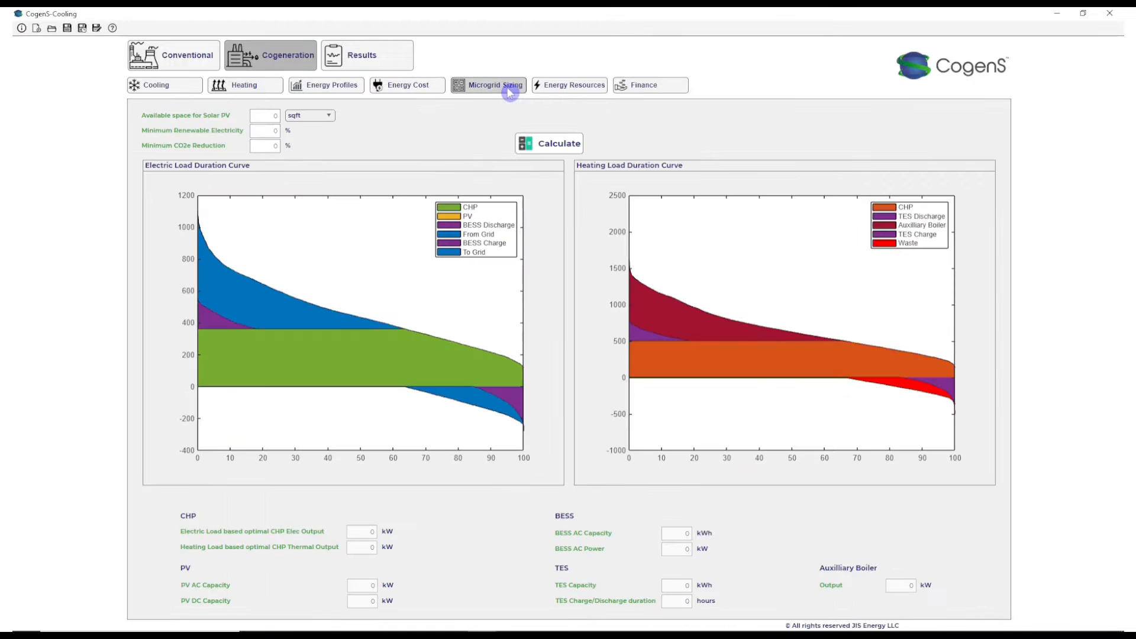
{"action": "left_click", "coordinate": [568, 84]}
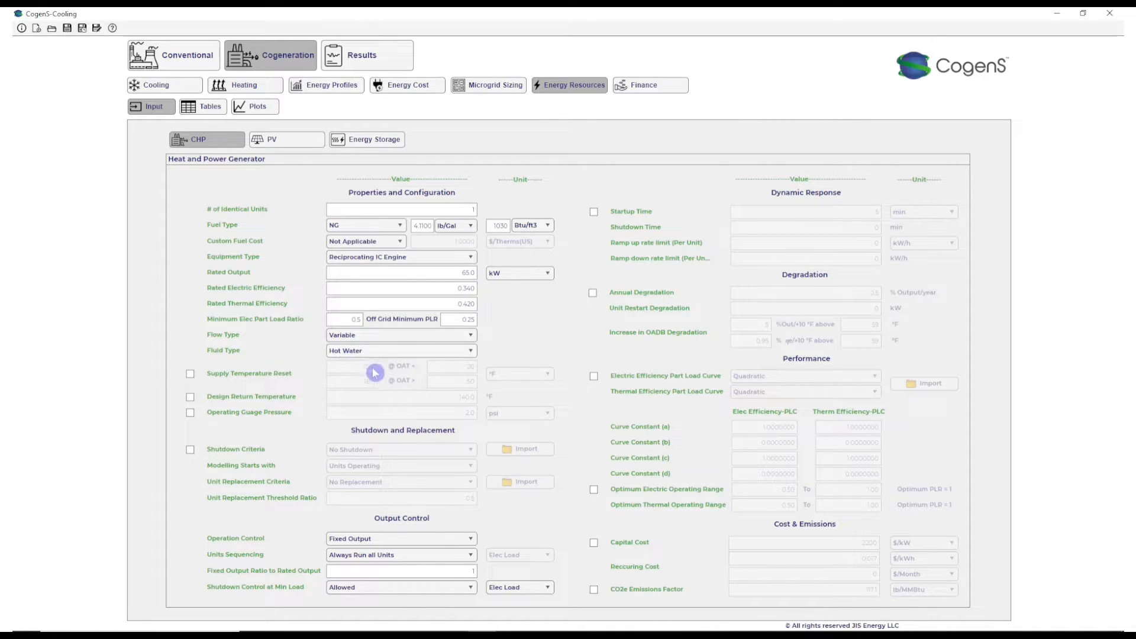
{"action": "left_click", "coordinate": [593, 542]}
{"action": "left_click", "coordinate": [594, 590]}
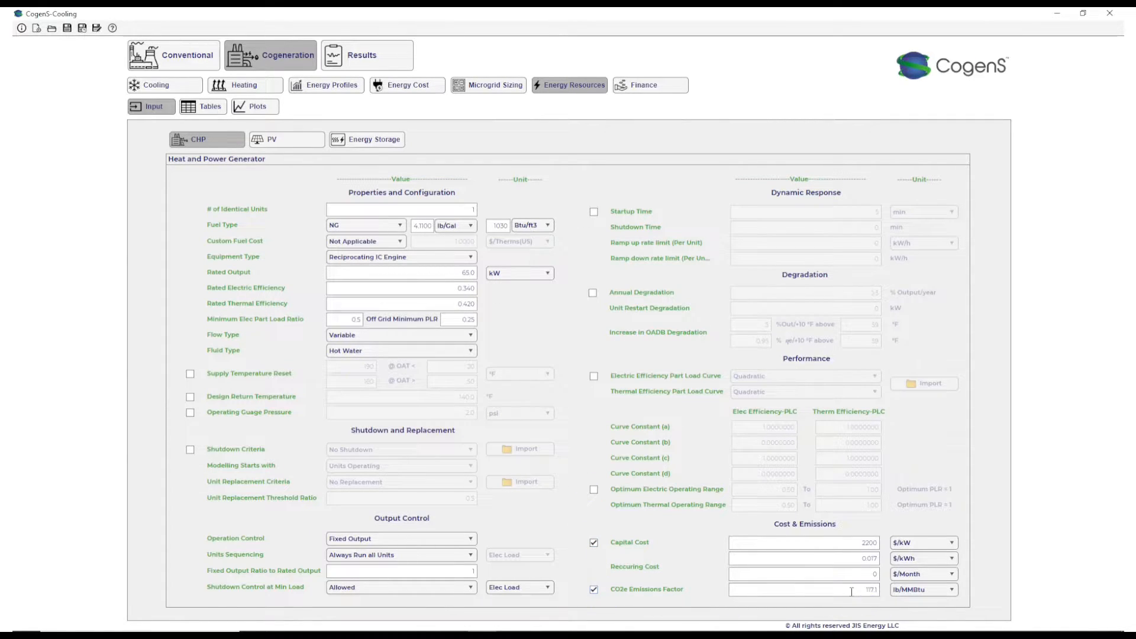
- Enable the capital and recurring costs for the solar PV system
{"action": "left_click", "coordinate": [259, 143]}
{"action": "mouse_move", "coordinate": [463, 229]}
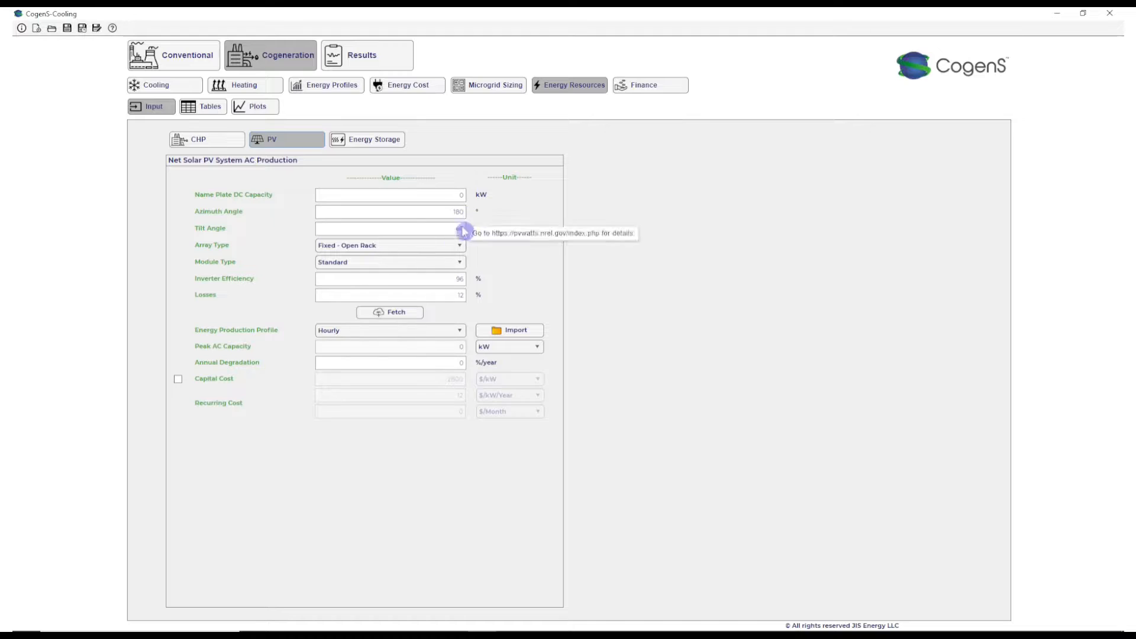
{"action": "left_click", "coordinate": [178, 379]}
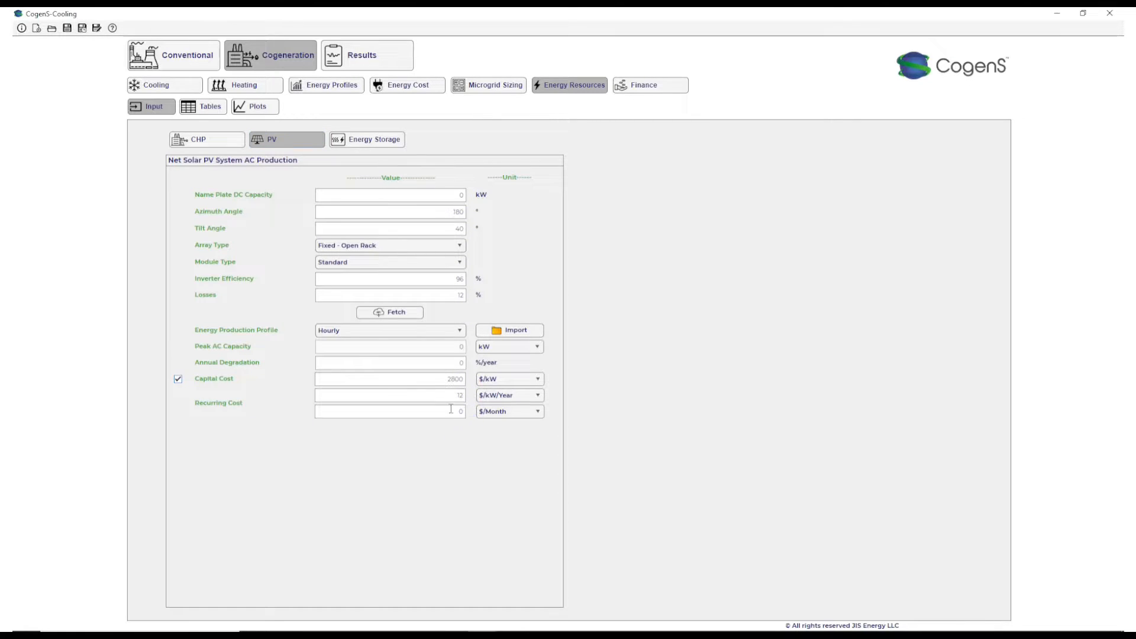
- Enable supply temperature reset for the thermal storage tank, and capital costs for both the tank and the battery storage system
{"action": "left_click", "coordinate": [353, 141]}
{"action": "left_click", "coordinate": [181, 220]}
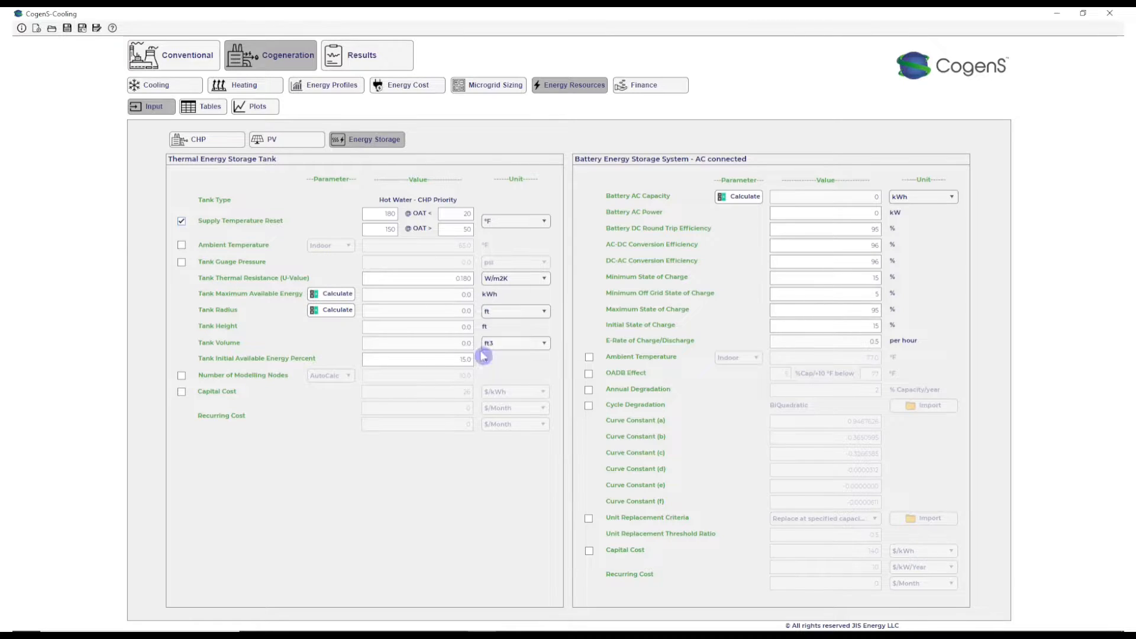
{"action": "left_click", "coordinate": [181, 391]}
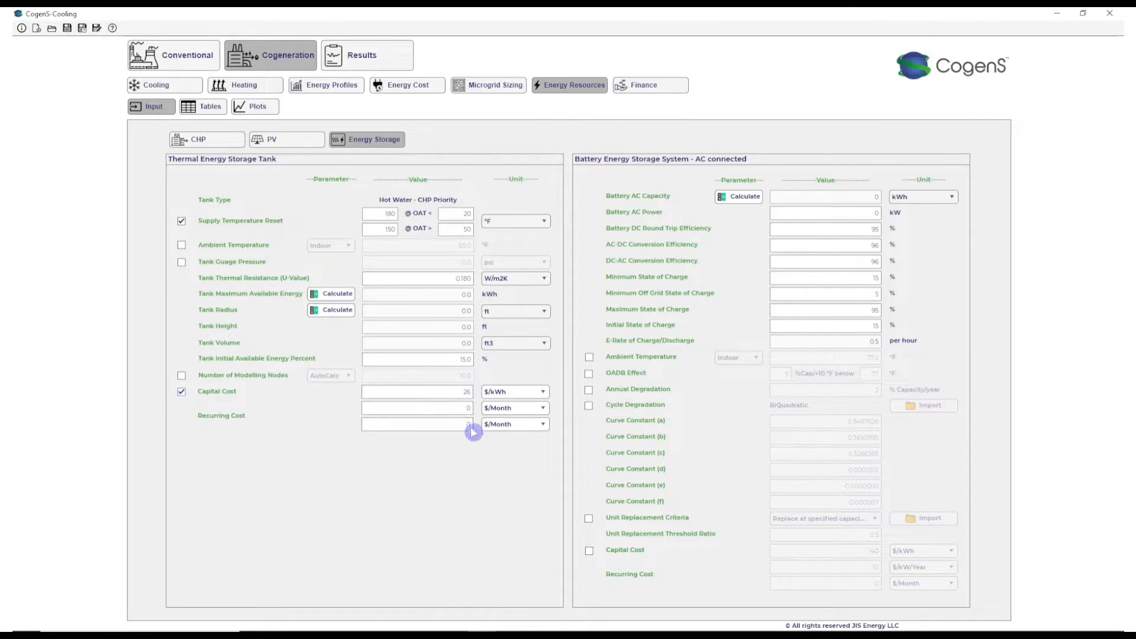
{"action": "left_click", "coordinate": [886, 236]}
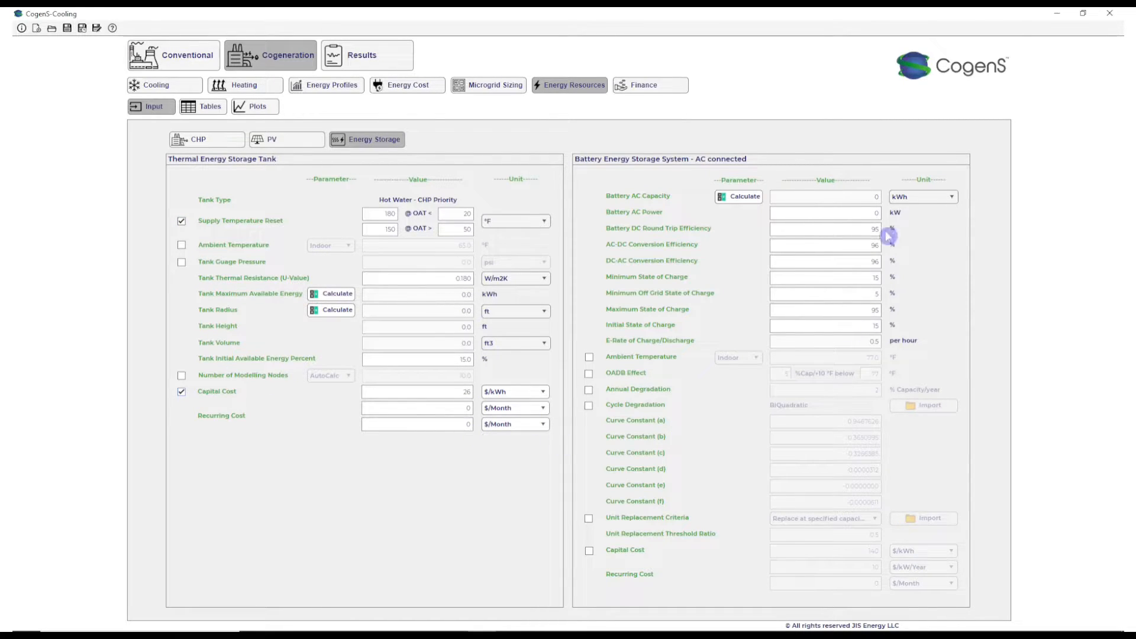
{"action": "left_click", "coordinate": [588, 551]}
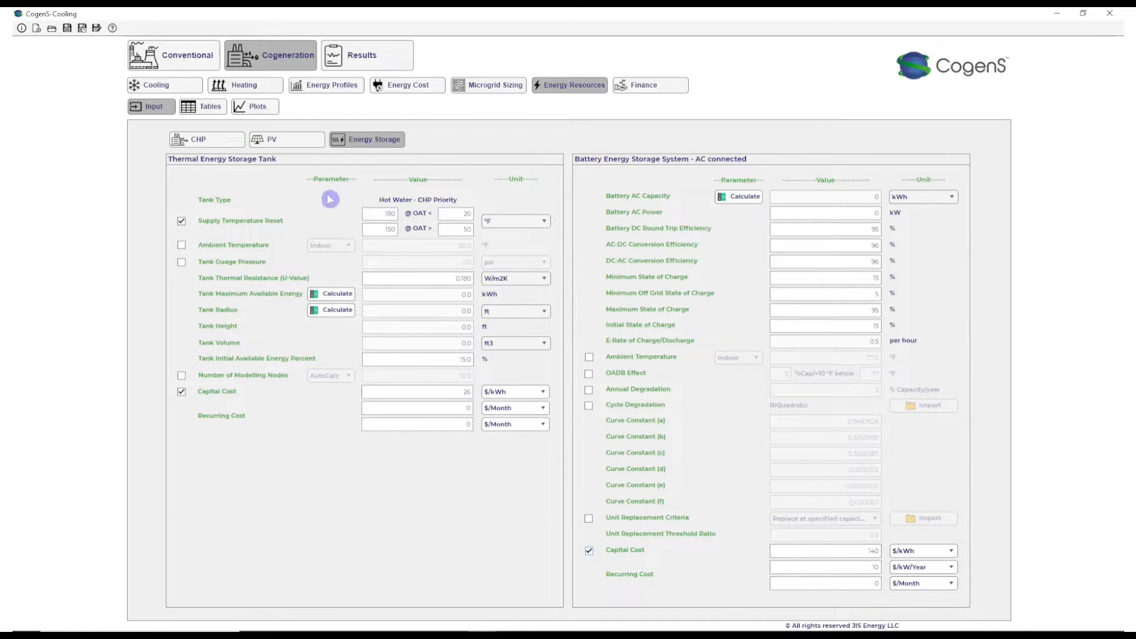
- Check the finance inputs, and calculate the REopt cooling load distribution over the absorption and electric chillers, accepting the required-fields reminder
{"action": "left_click", "coordinate": [676, 88]}
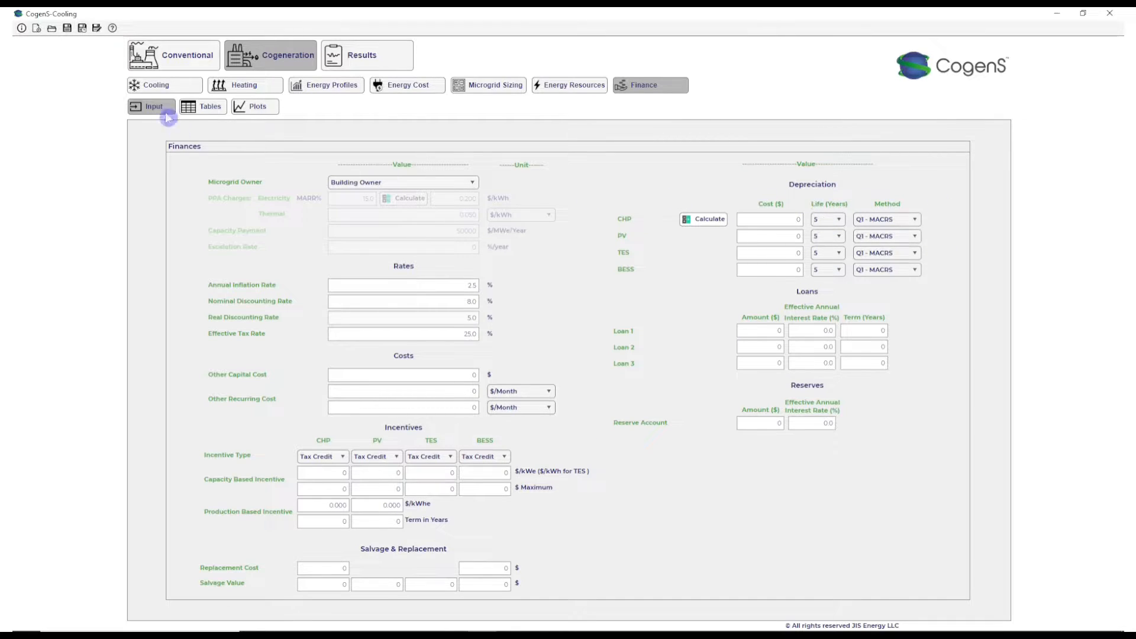
{"action": "left_click", "coordinate": [148, 84]}
{"action": "left_click", "coordinate": [709, 146]}
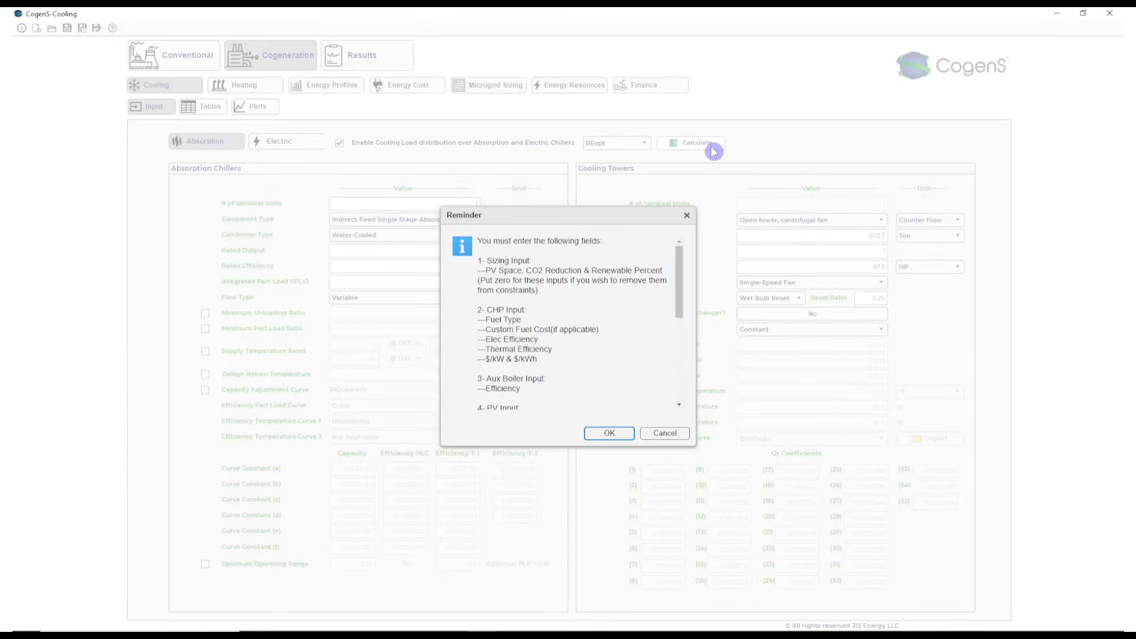
{"action": "scroll", "coordinate": [535, 346], "scroll_direction": "down", "scroll_amount": 5}
{"action": "left_click", "coordinate": [606, 433]}
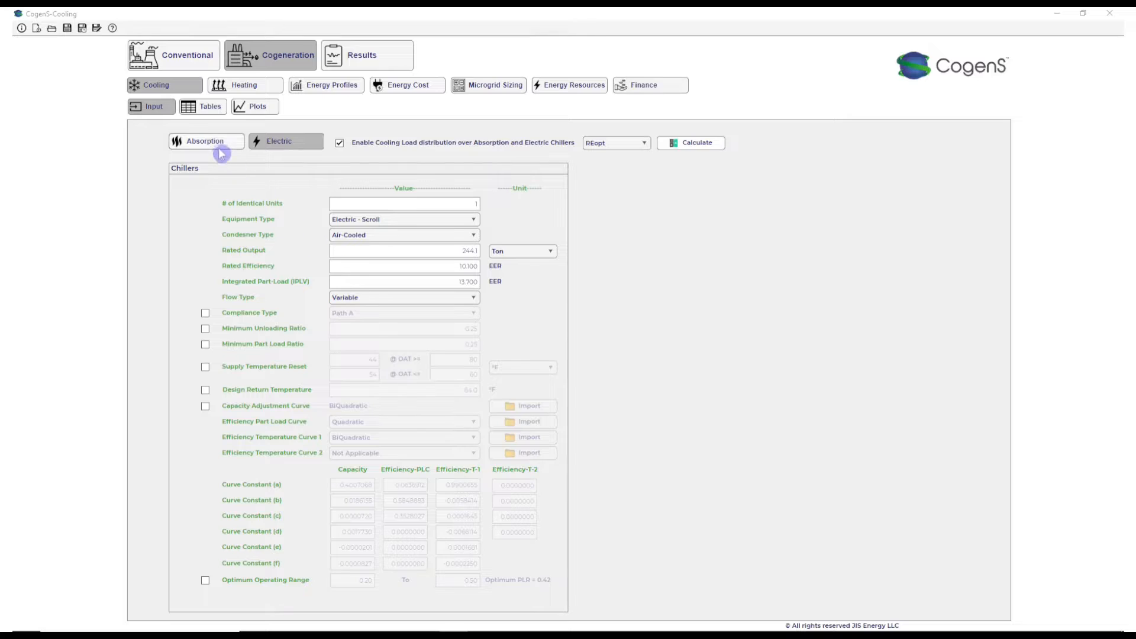
- Set the rated output to 245 Ton for the electric chiller and 80 Ton for the absorption chiller
{"action": "left_click", "coordinate": [472, 256]}
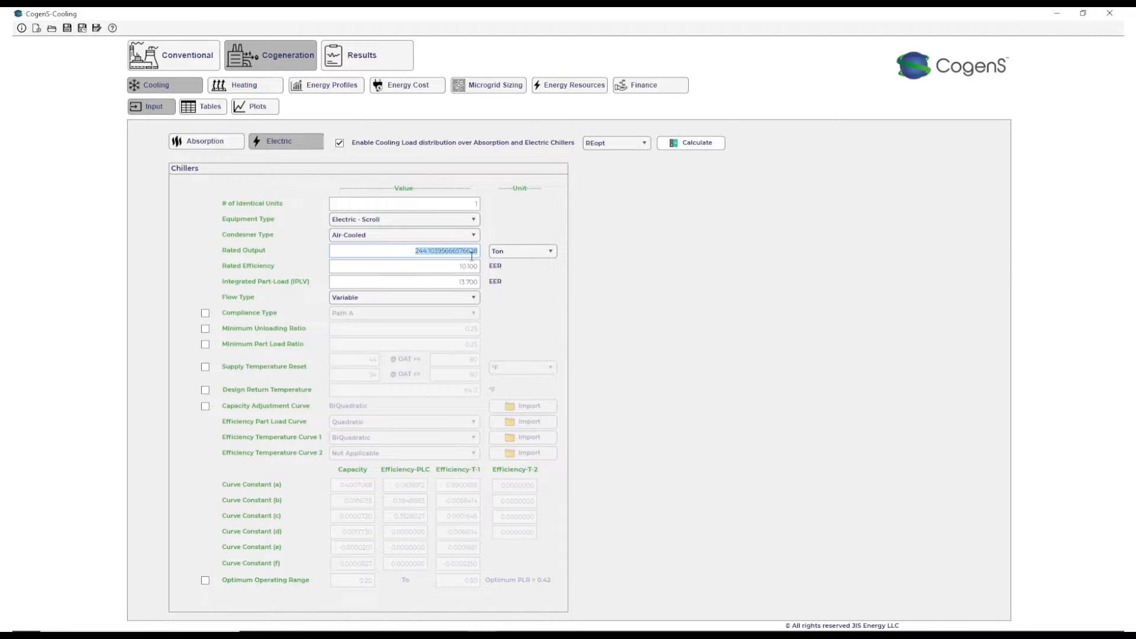
{"action": "type", "text": "245"}
{"action": "left_click", "coordinate": [224, 144]}
{"action": "left_click", "coordinate": [443, 249]}
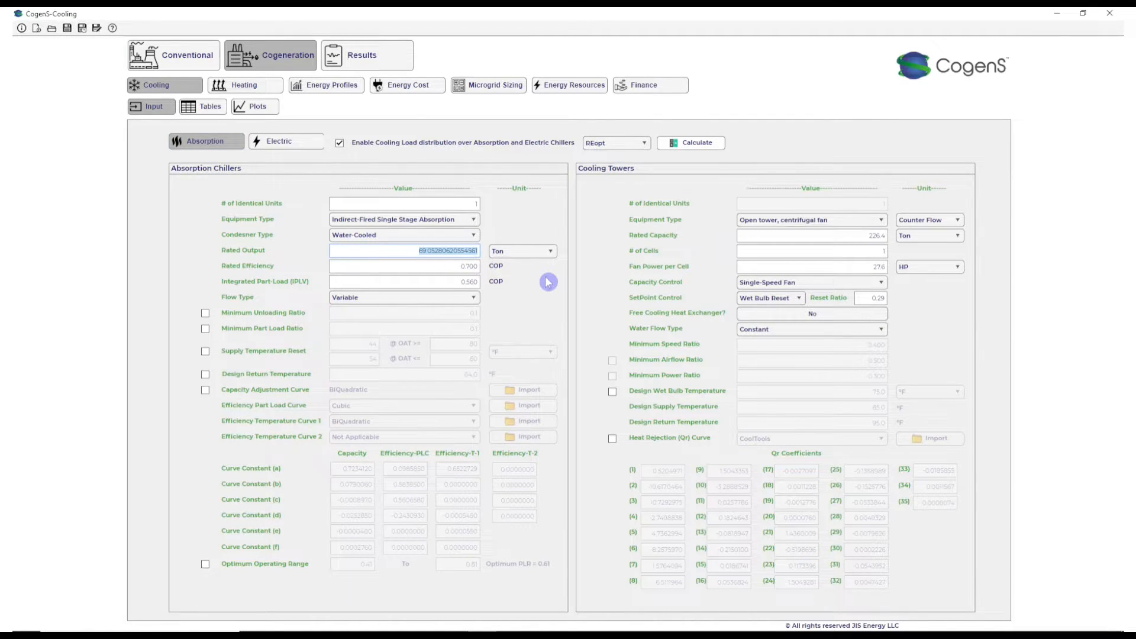
{"action": "type", "text": "80"}
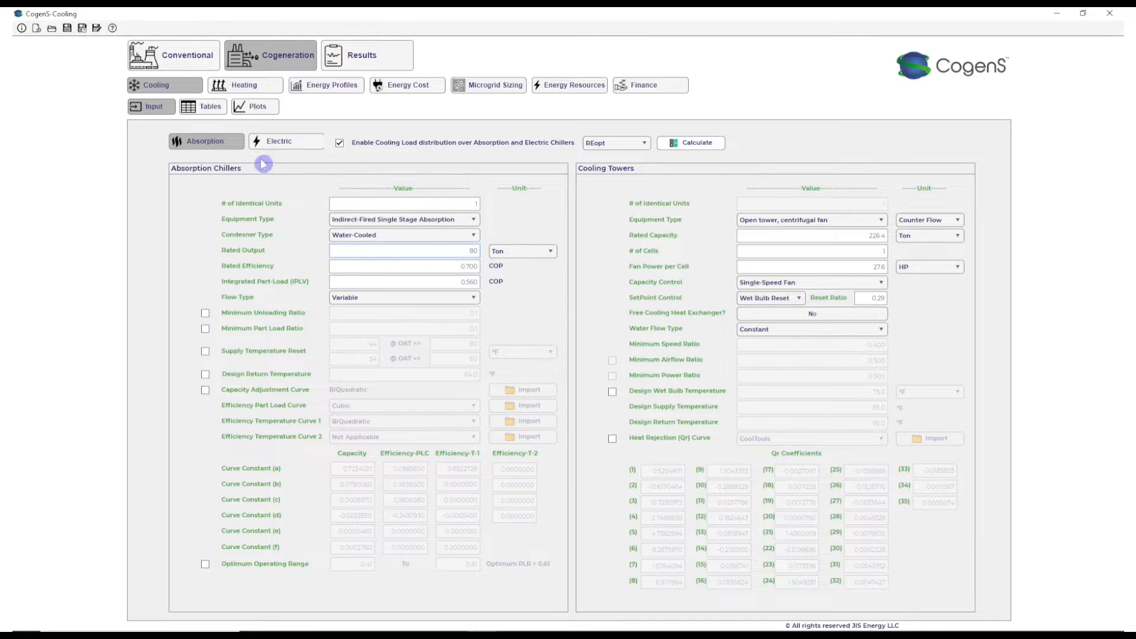
- Set the electric chillers to 2 identical units with a rated output of 140 Ton, and check the absorption chiller and cooling tower inputs
{"action": "left_click", "coordinate": [275, 141]}
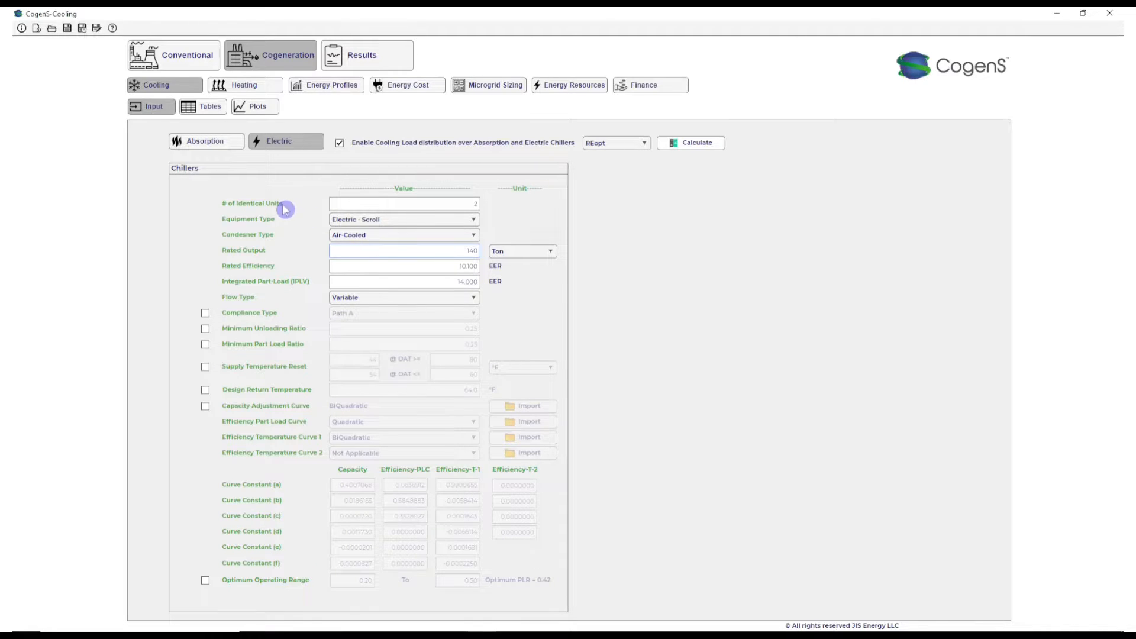
{"action": "left_click", "coordinate": [220, 144]}
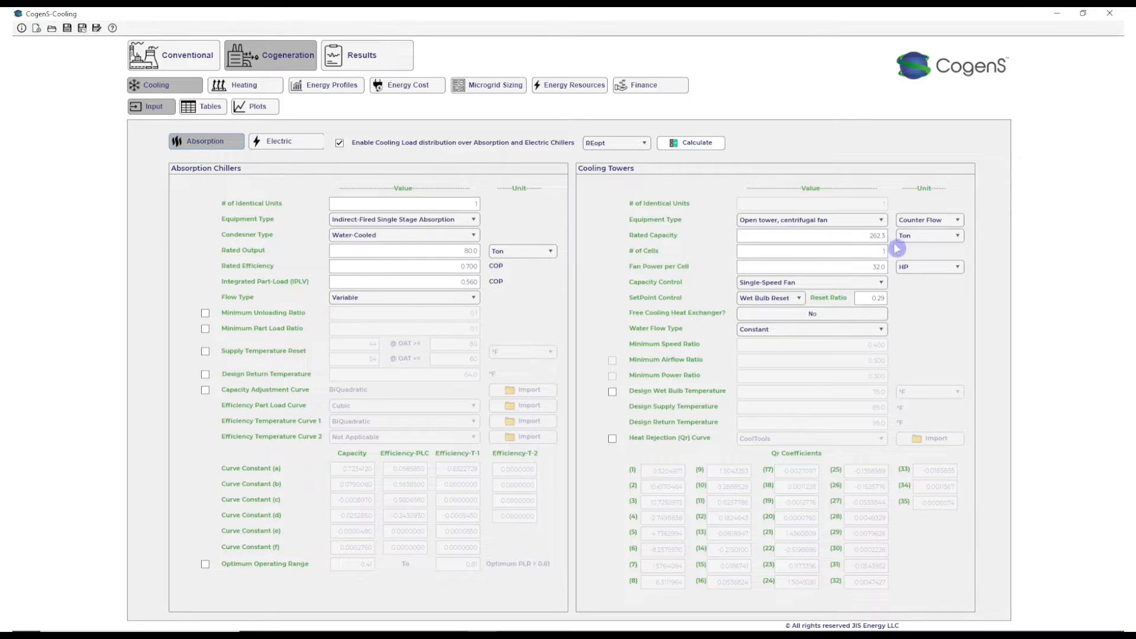
{"action": "mouse_move", "coordinate": [409, 281]}
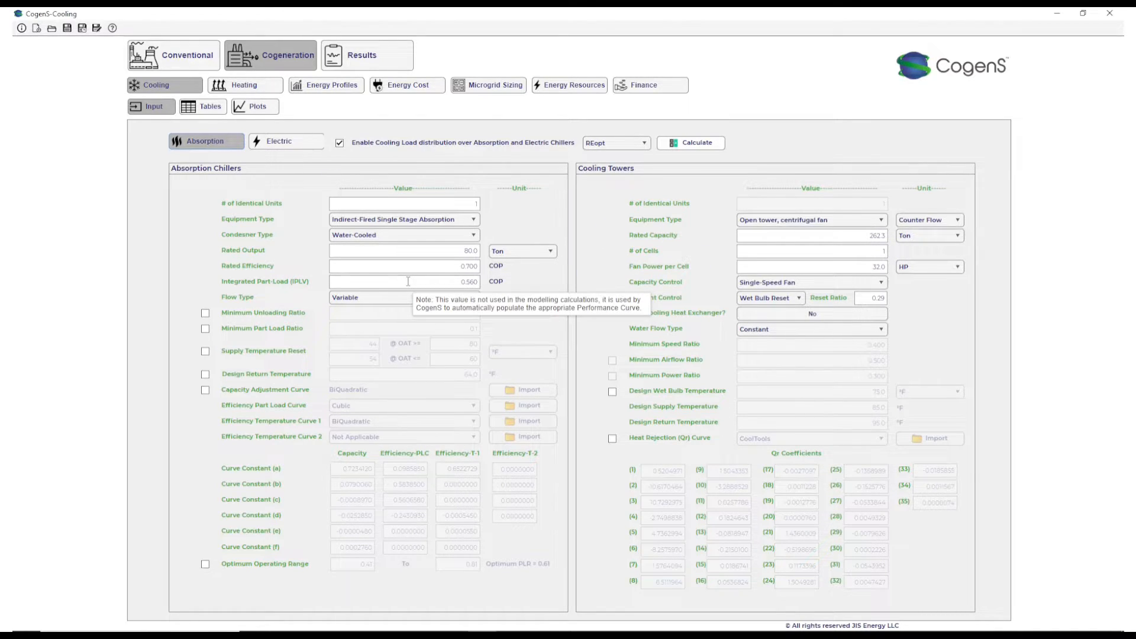
- Calculate the monthly cooling values, and plot the total load profiles of the absorption and electric chillers together
{"action": "left_click", "coordinate": [218, 111]}
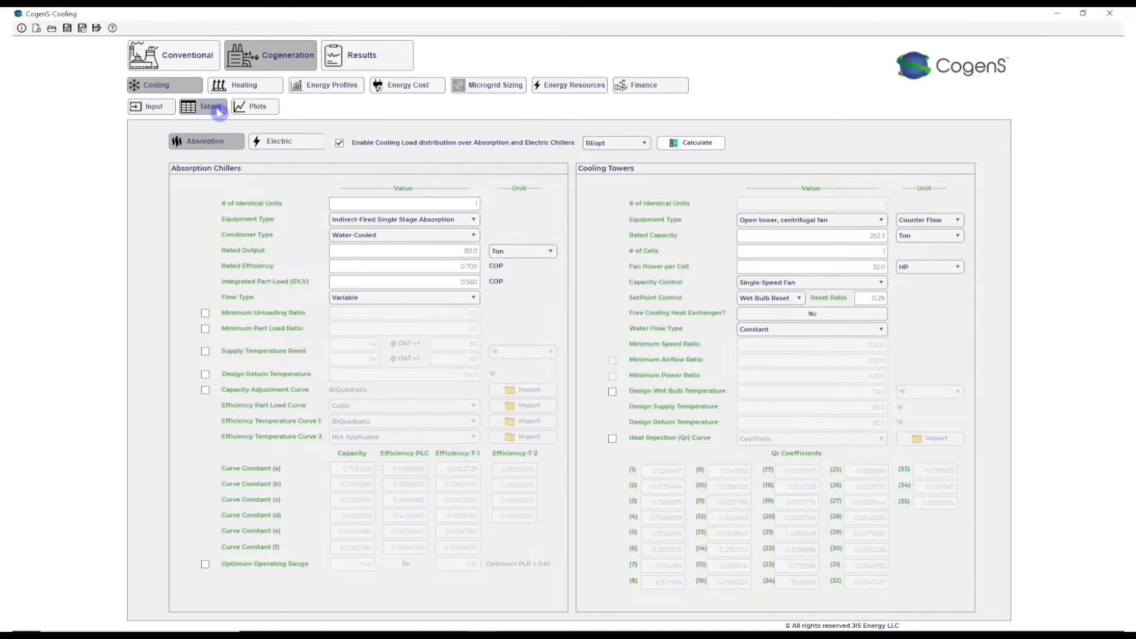
{"action": "left_click", "coordinate": [583, 140]}
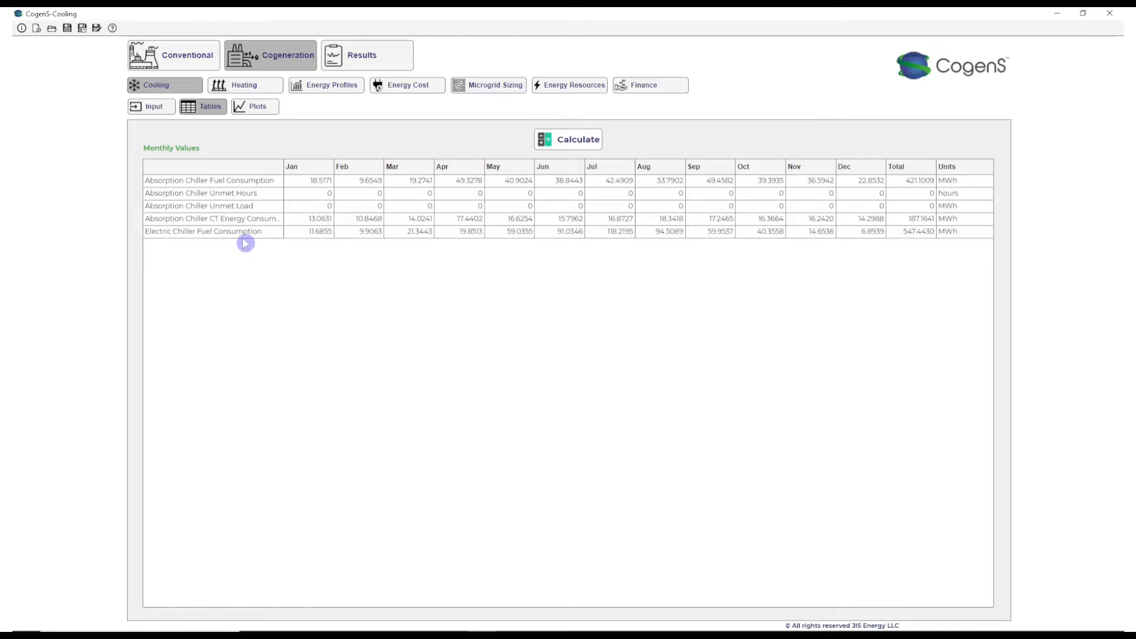
{"action": "left_click", "coordinate": [269, 107]}
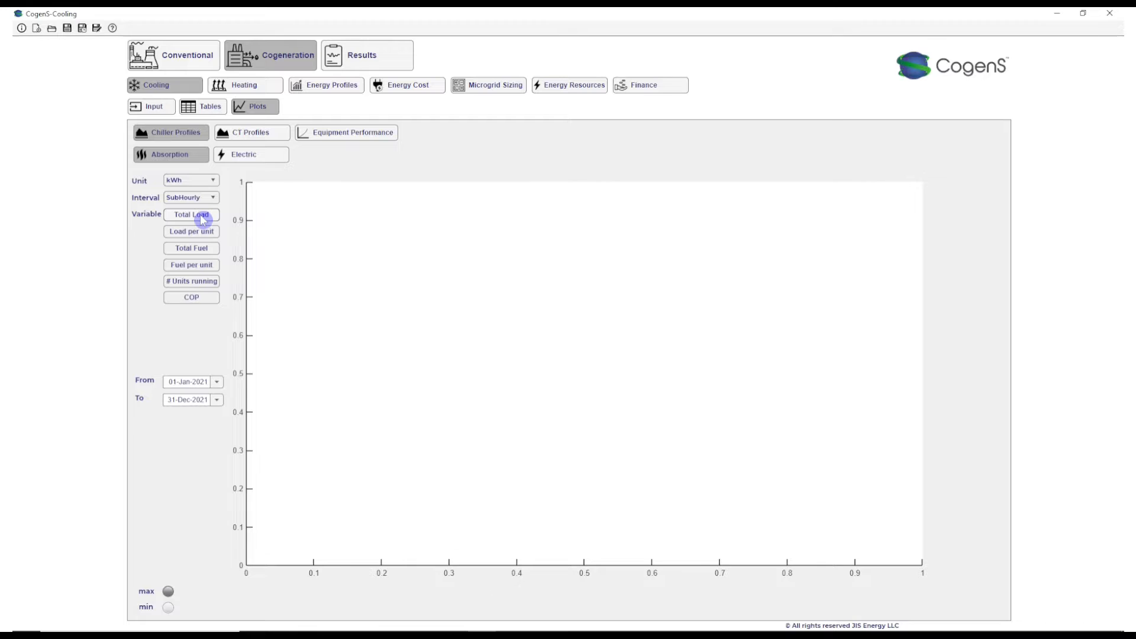
{"action": "left_click", "coordinate": [202, 218]}
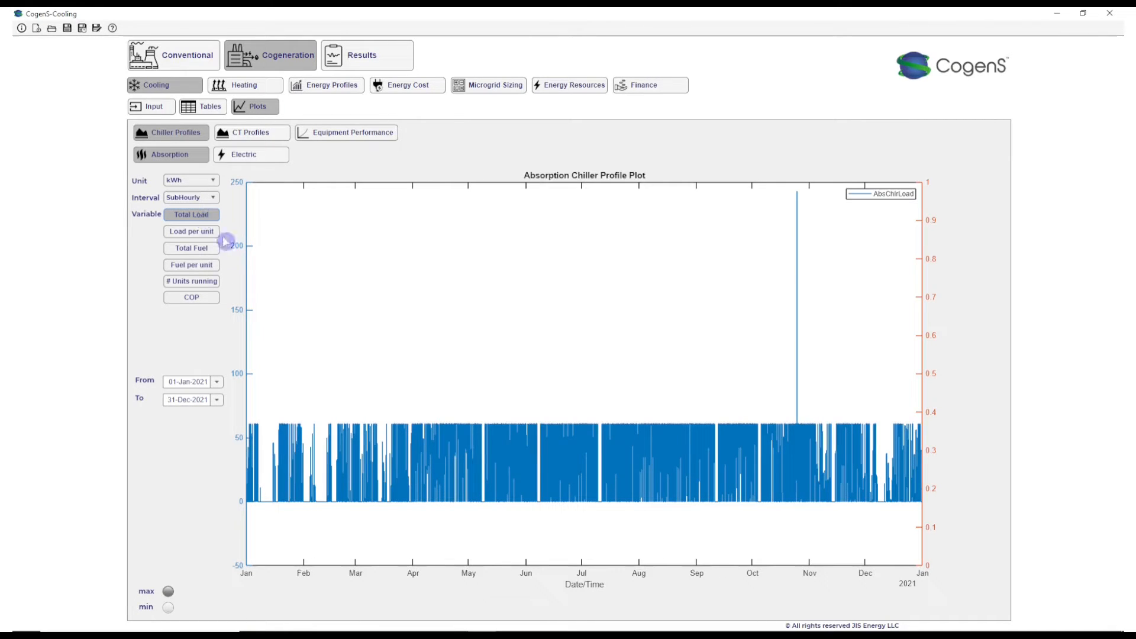
{"action": "left_click", "coordinate": [268, 154]}
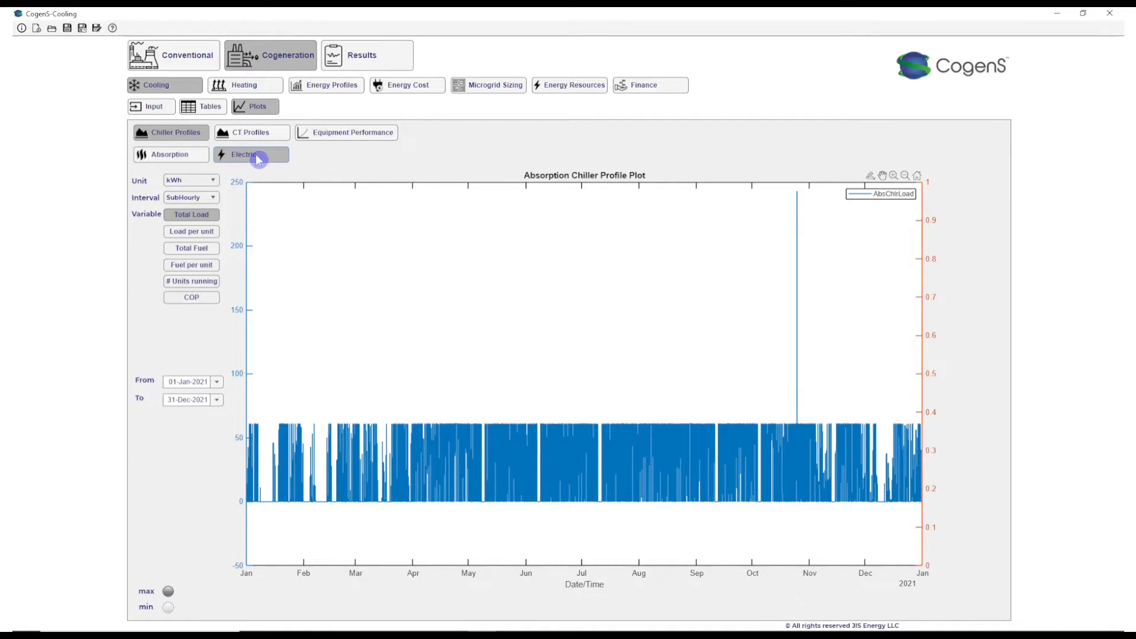
{"action": "left_click", "coordinate": [186, 220]}
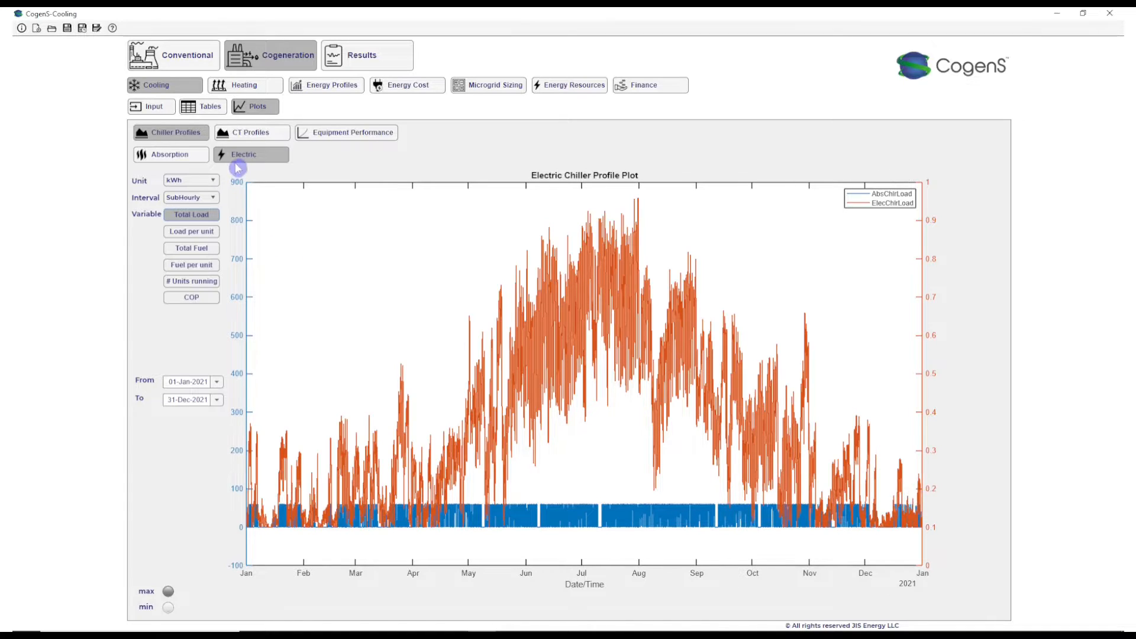
- Calculate the monthly heating values for the cogeneration system
{"action": "left_click", "coordinate": [242, 90]}
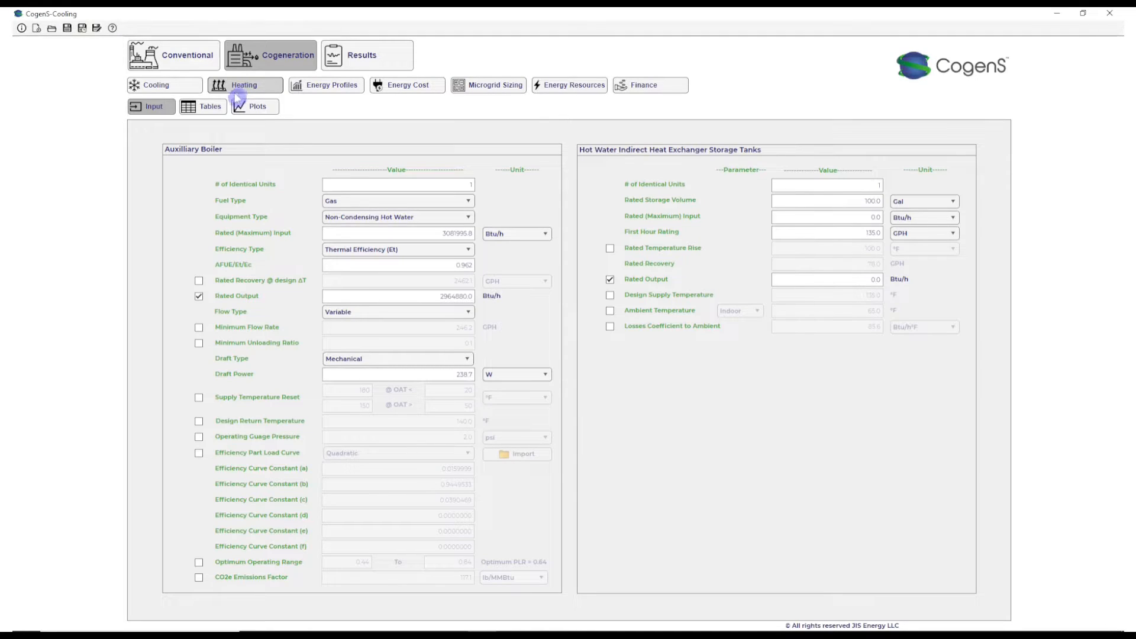
{"action": "left_click", "coordinate": [209, 108]}
{"action": "left_click", "coordinate": [583, 144]}
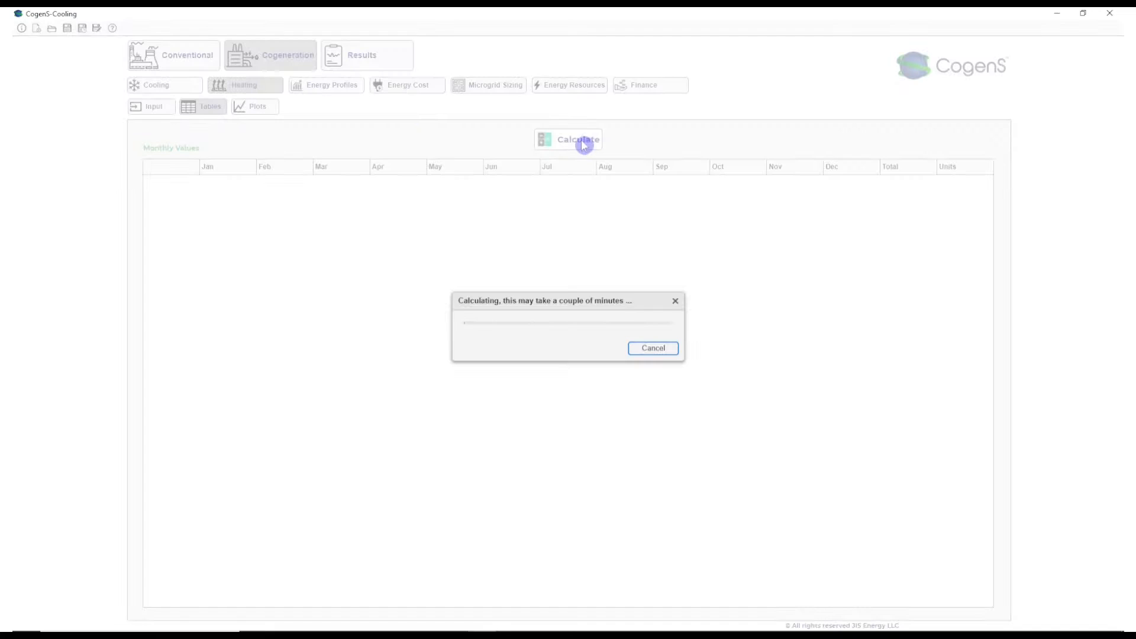
- Calculate the initial annual indicators and the monthly energy table for the cogeneration energy profiles
{"action": "left_click", "coordinate": [340, 89]}
{"action": "left_click", "coordinate": [346, 182]}
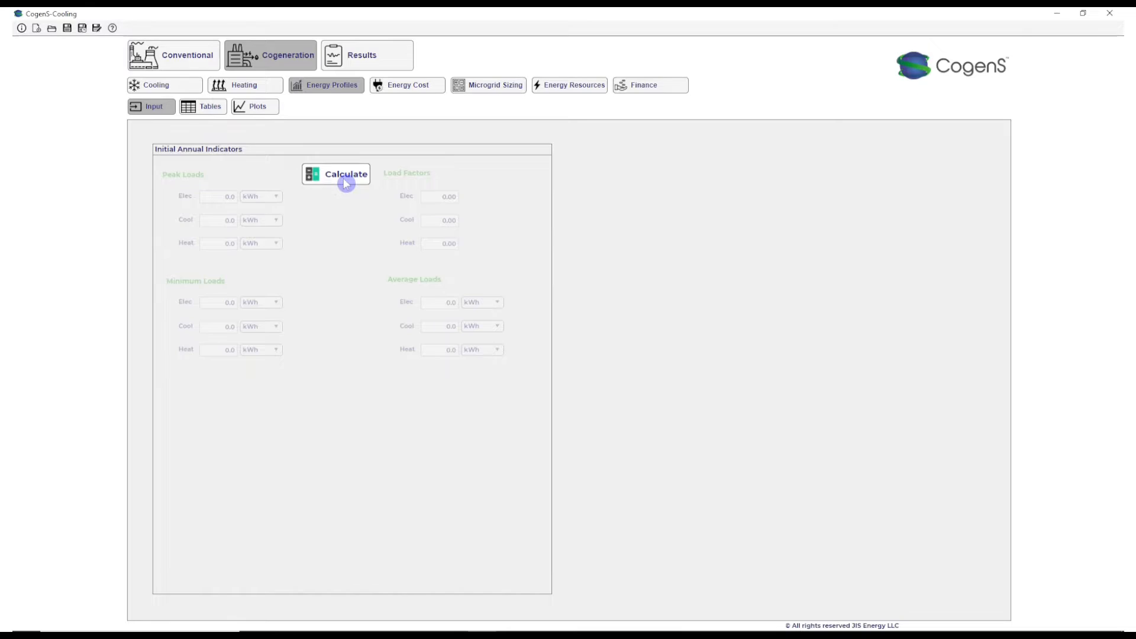
{"action": "left_click", "coordinate": [216, 110]}
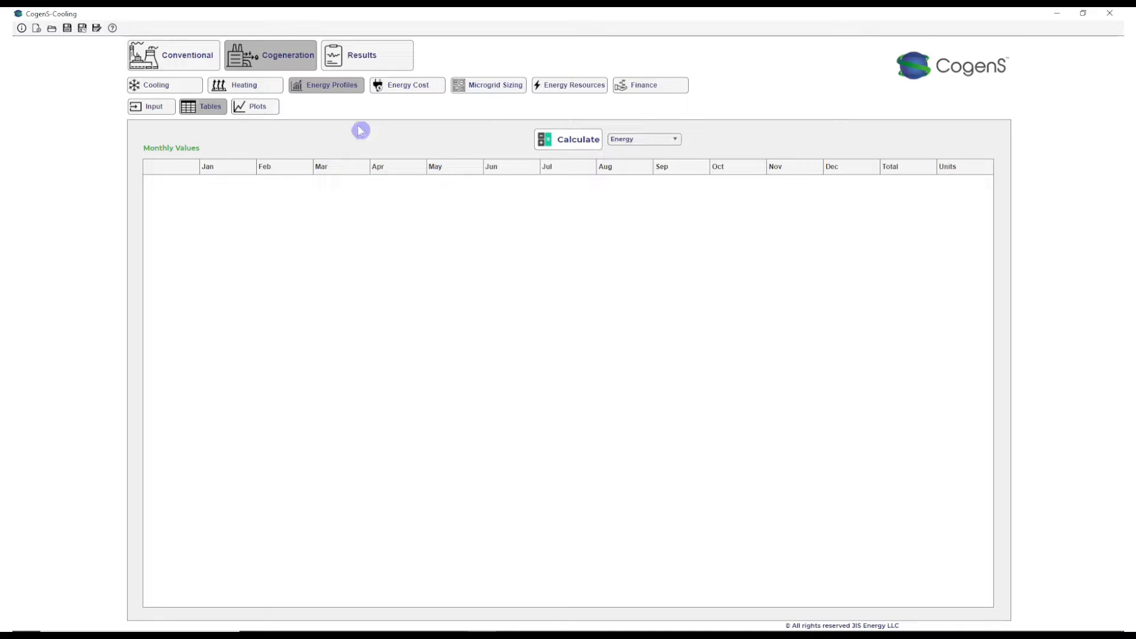
{"action": "left_click", "coordinate": [566, 142]}
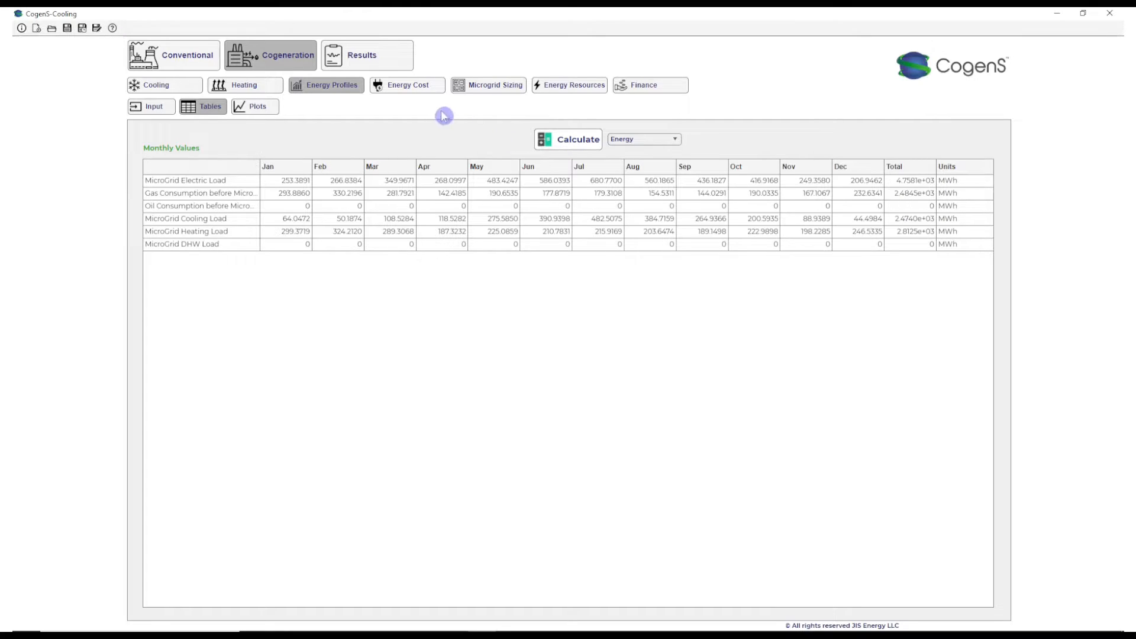
- Plot the microgrid load duration curves for electricity and heat in kWh
{"action": "left_click", "coordinate": [266, 108]}
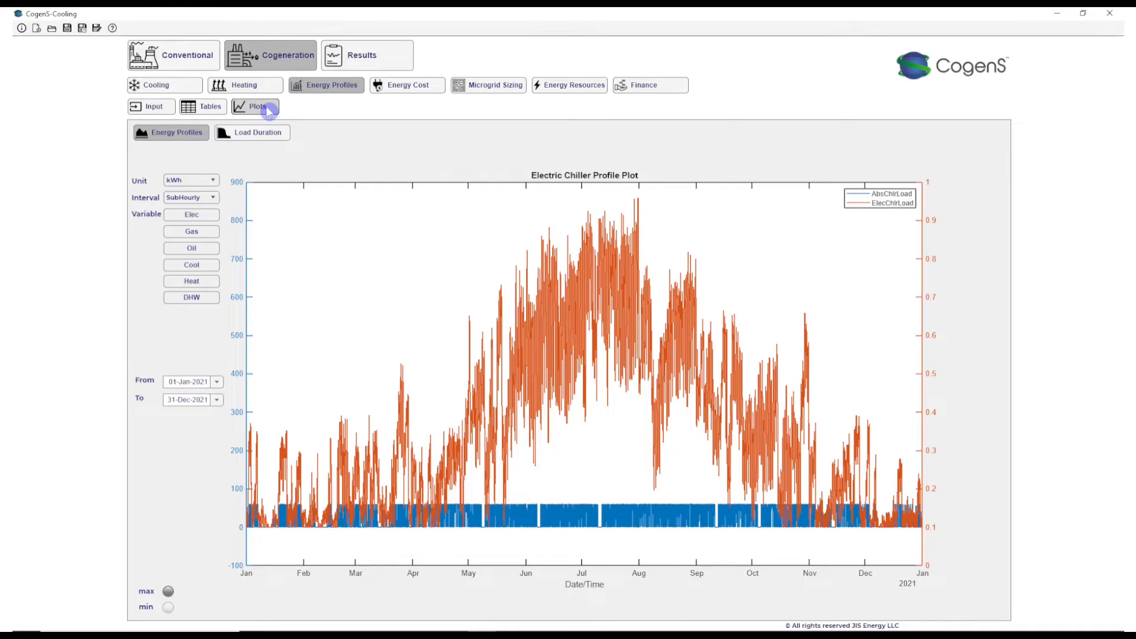
{"action": "left_click", "coordinate": [249, 132]}
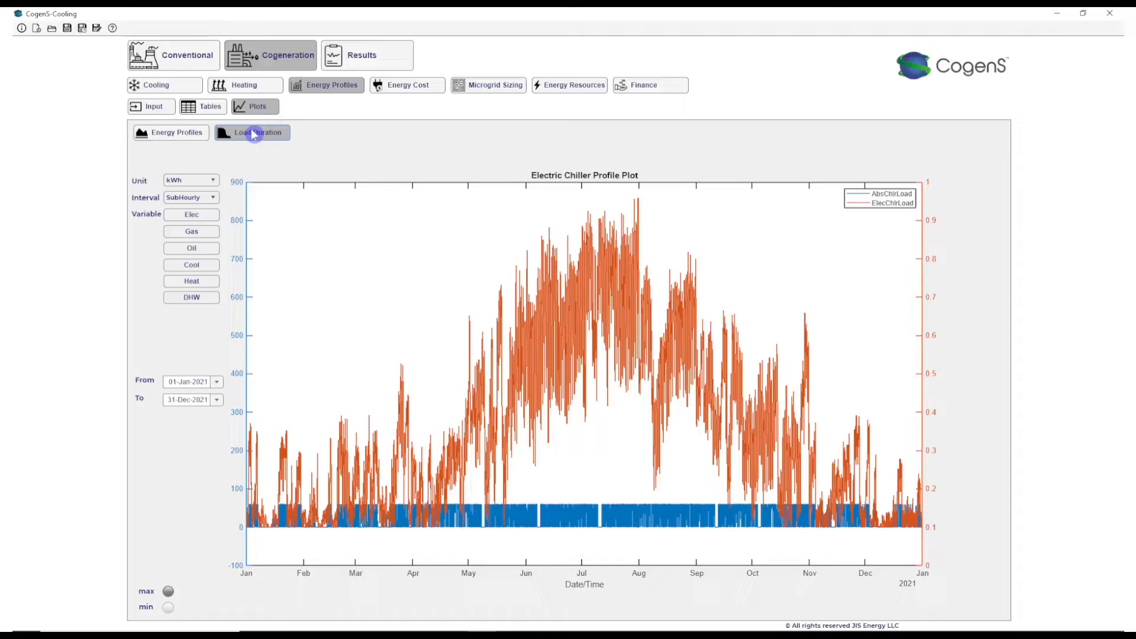
{"action": "left_click", "coordinate": [195, 181]}
{"action": "left_click", "coordinate": [184, 209]}
{"action": "left_click", "coordinate": [192, 183]}
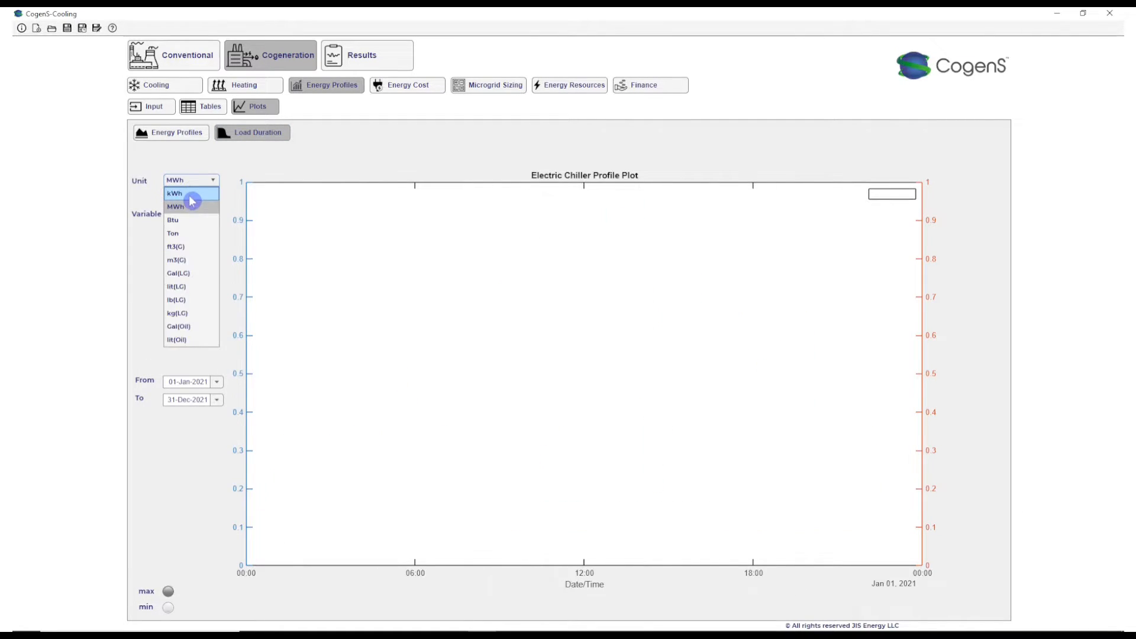
{"action": "left_click", "coordinate": [190, 196]}
{"action": "left_click", "coordinate": [191, 216]}
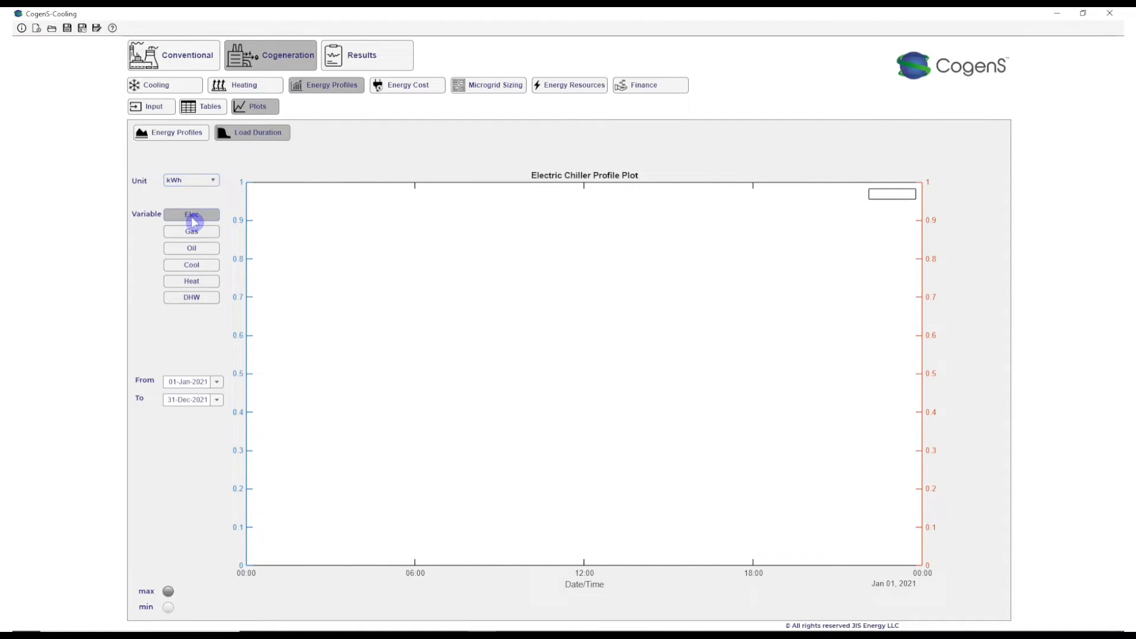
{"action": "left_click", "coordinate": [198, 285]}
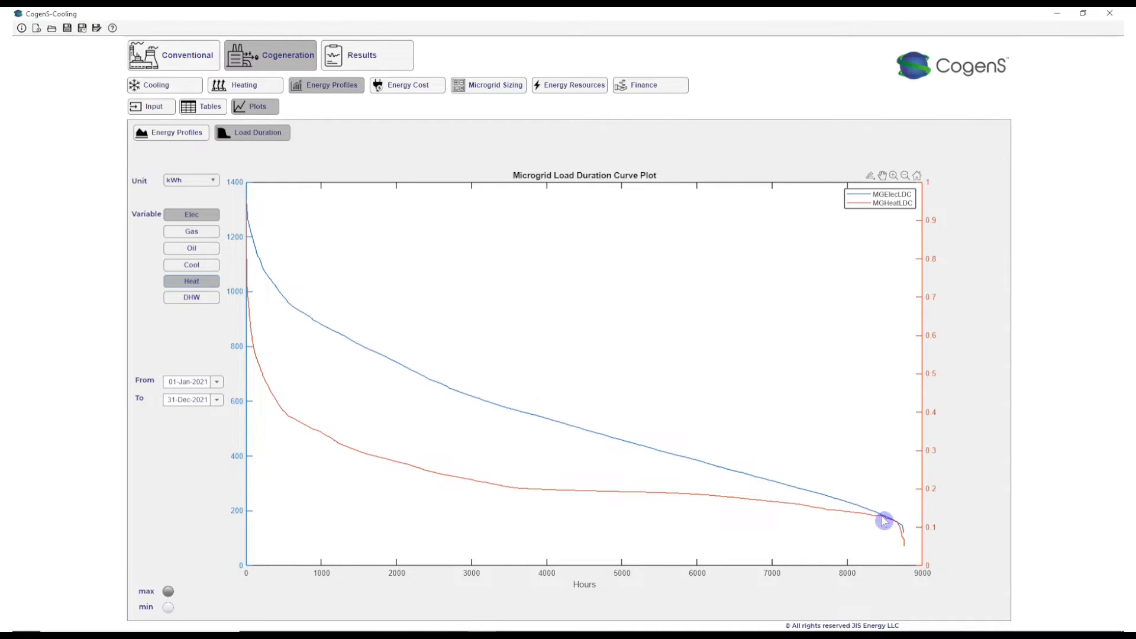
- Add the conventional building's electricity and heat load duration curves to the plot for comparison with the microgrid curves
{"action": "left_click", "coordinate": [141, 60]}
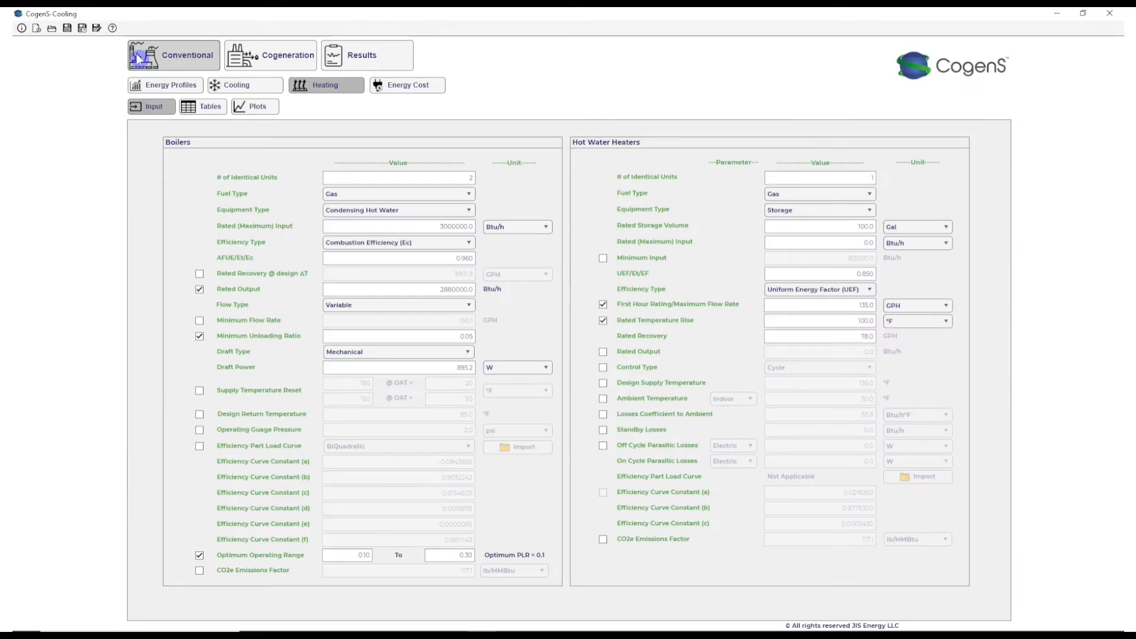
{"action": "left_click", "coordinate": [178, 84]}
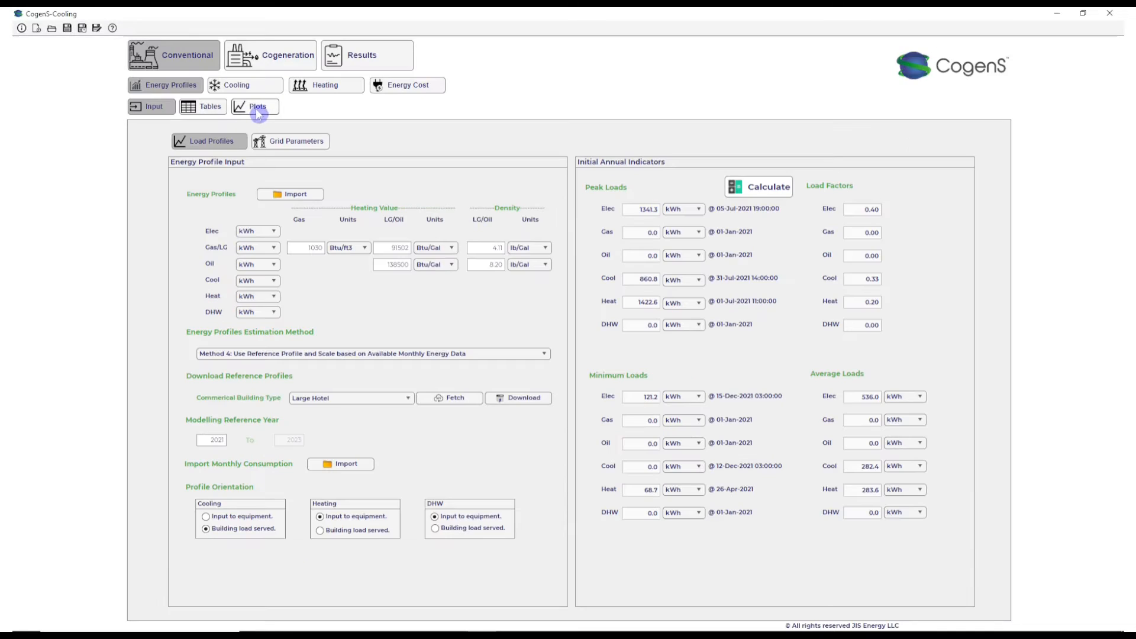
{"action": "left_click", "coordinate": [257, 107]}
{"action": "left_click", "coordinate": [210, 215]}
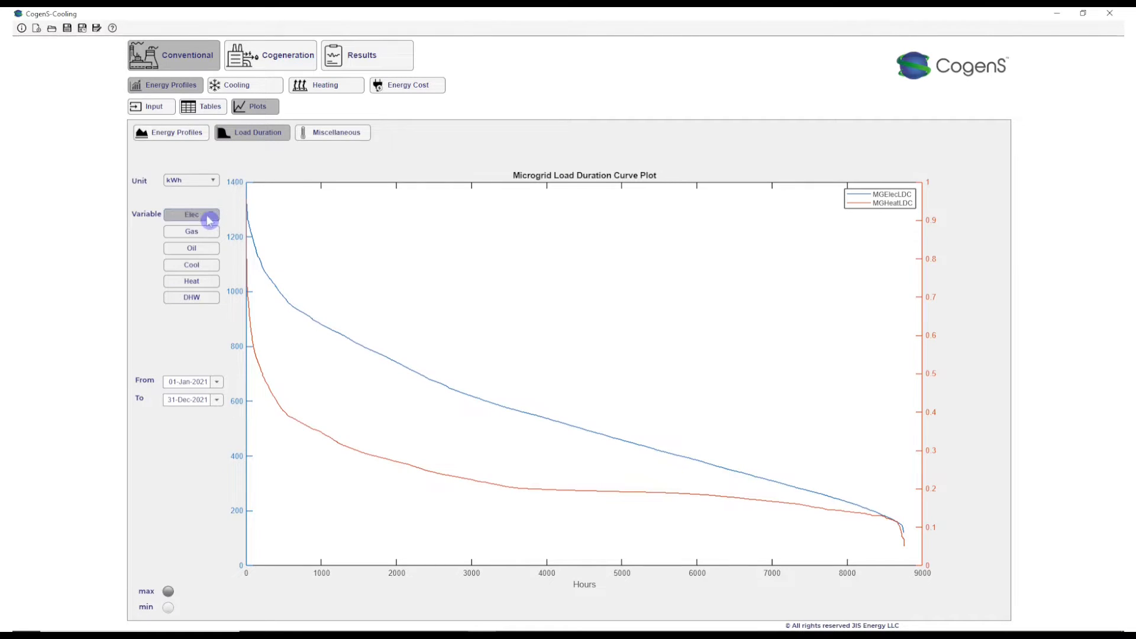
{"action": "left_click", "coordinate": [192, 282]}
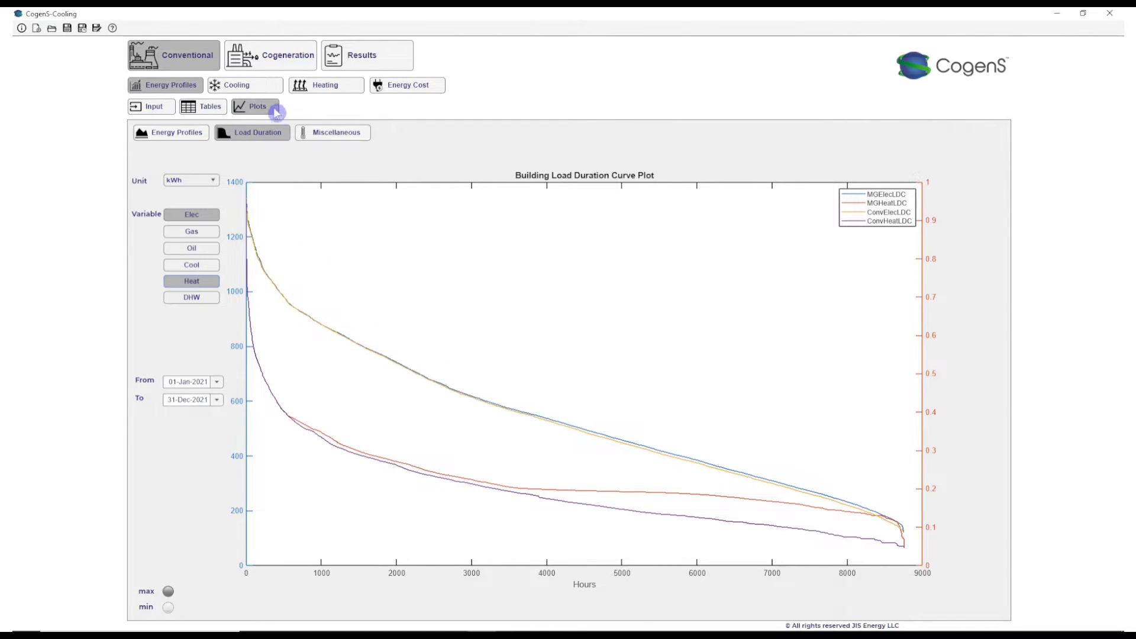
- Calculate the cogeneration microgrid sizing, and examine its electric and heating load duration curves, including the wasted heat
{"action": "left_click", "coordinate": [277, 59]}
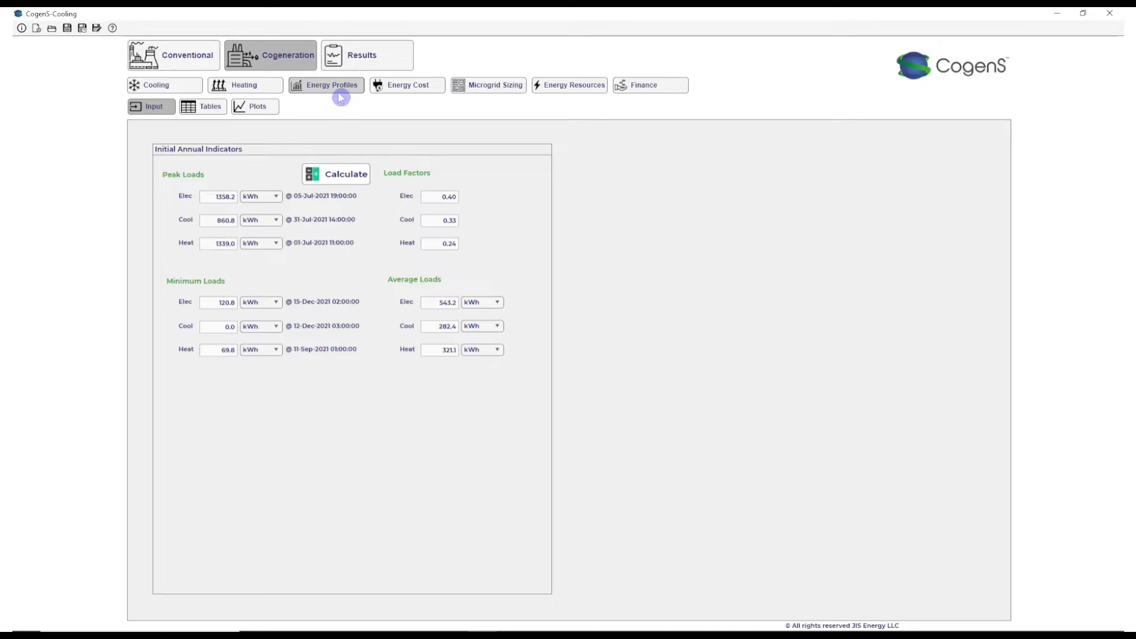
{"action": "left_click", "coordinate": [472, 91]}
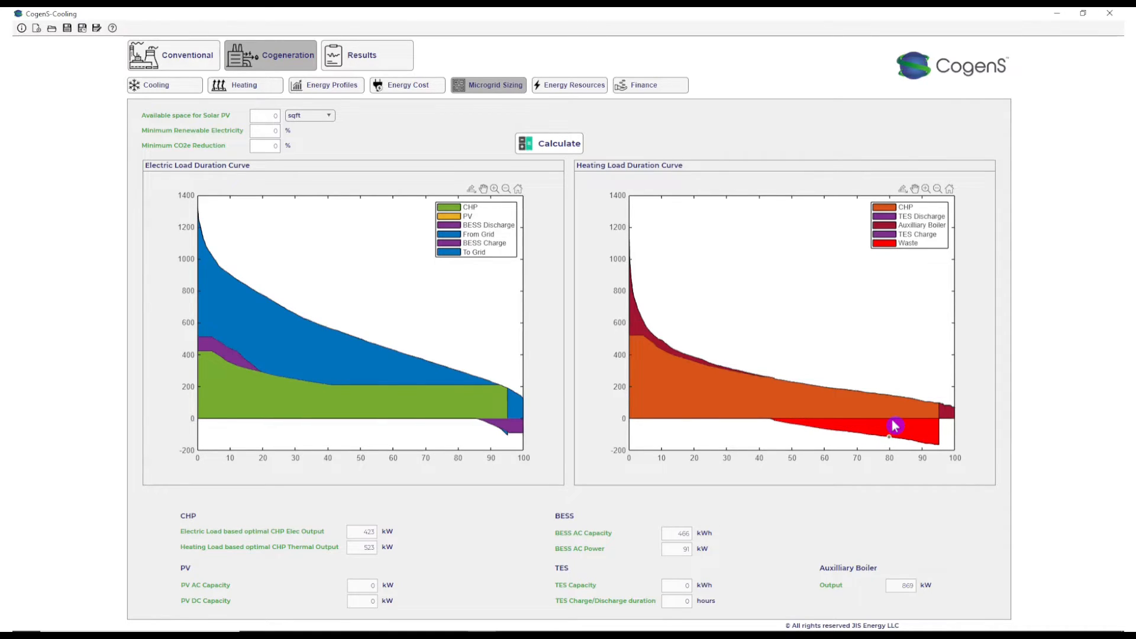
{"action": "mouse_move", "coordinate": [895, 426]}
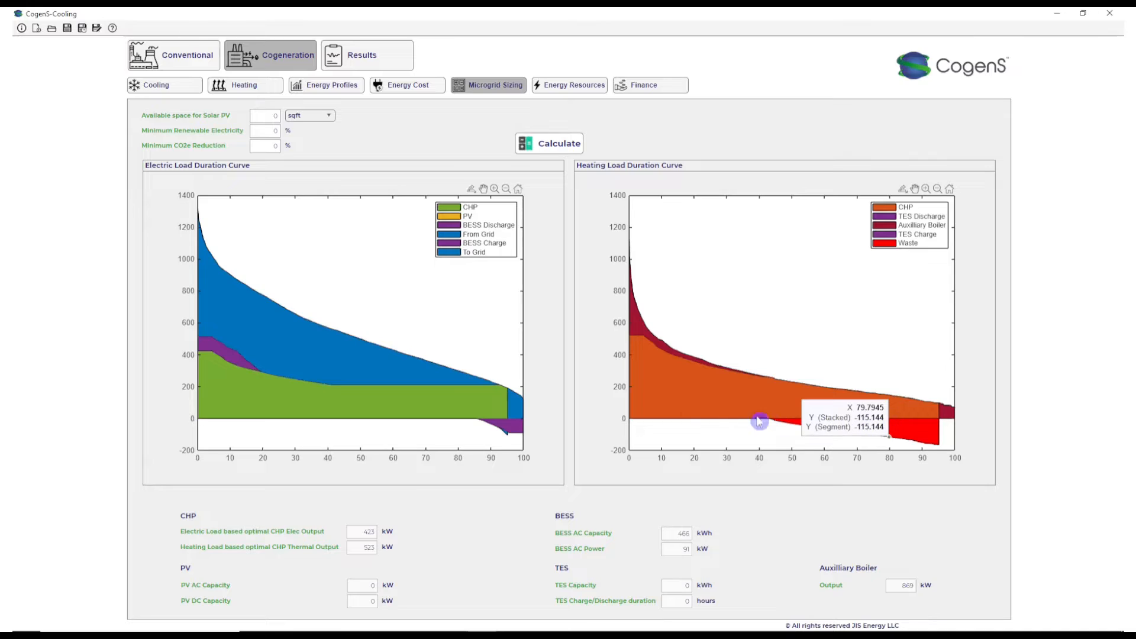
- Change the cogeneration cooling load distribution method to Energy and calculate the split between the chillers
{"action": "left_click", "coordinate": [161, 91]}
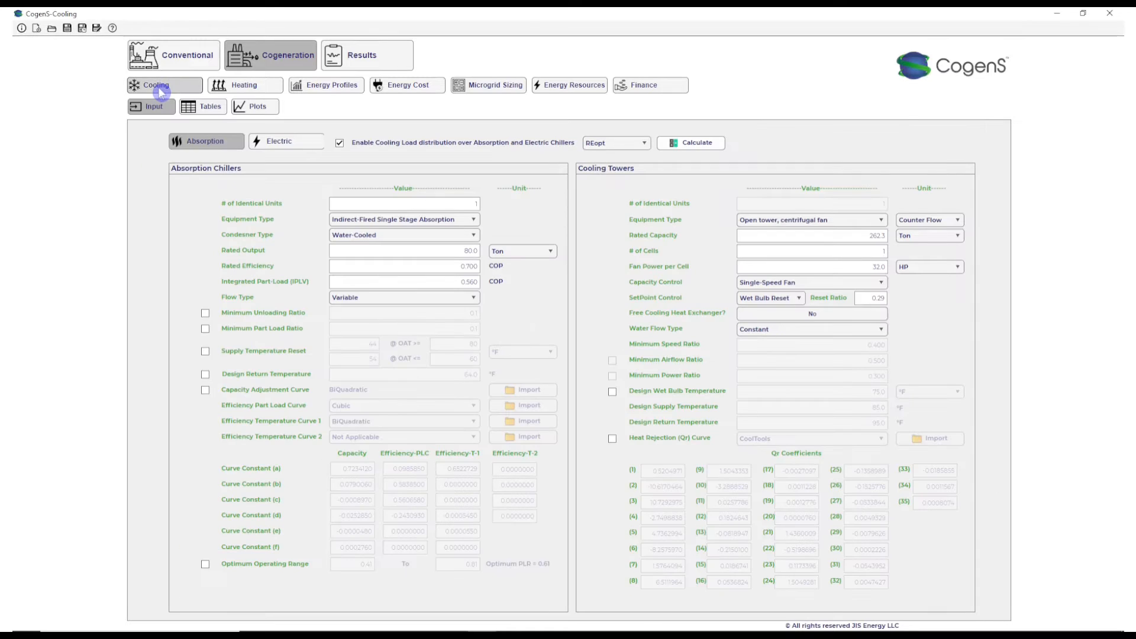
{"action": "left_click", "coordinate": [627, 146]}
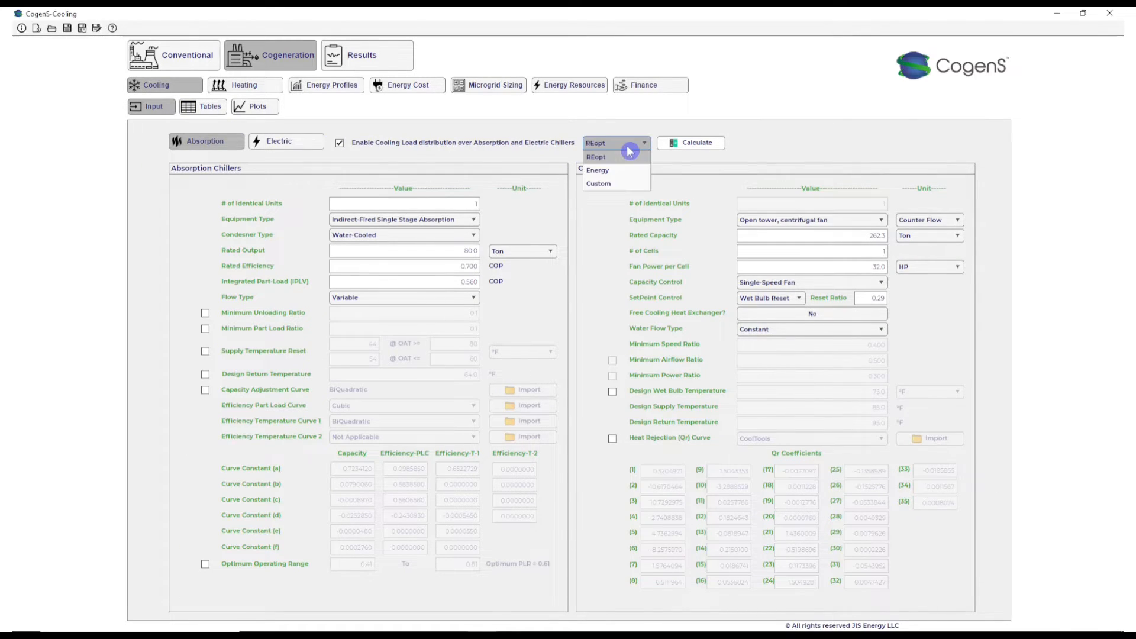
{"action": "left_click", "coordinate": [620, 180]}
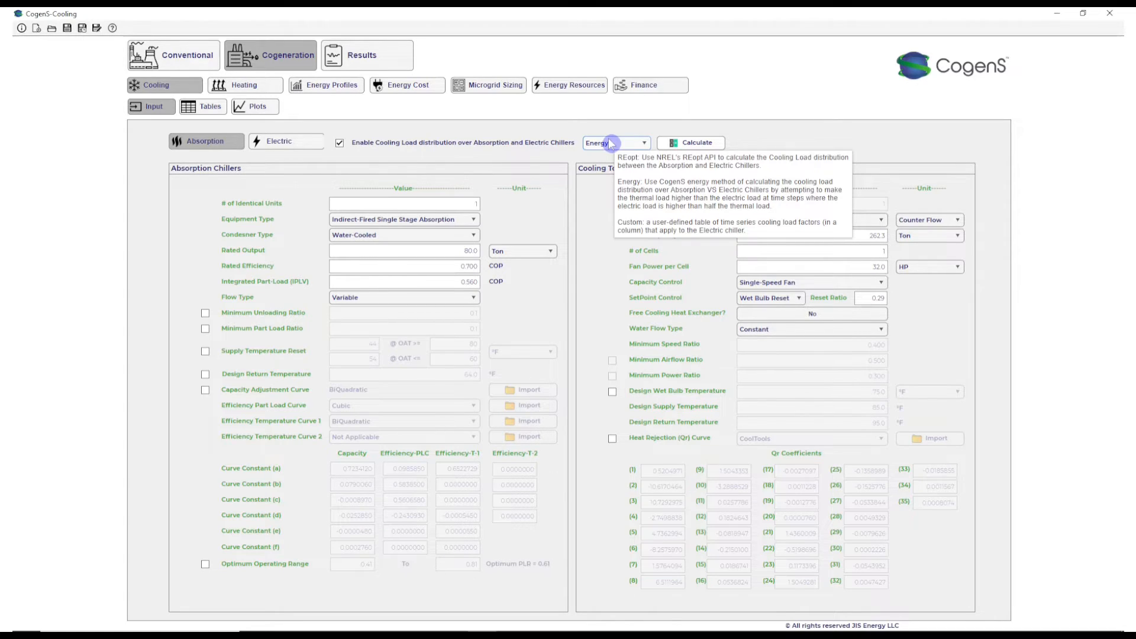
{"action": "left_click", "coordinate": [694, 148]}
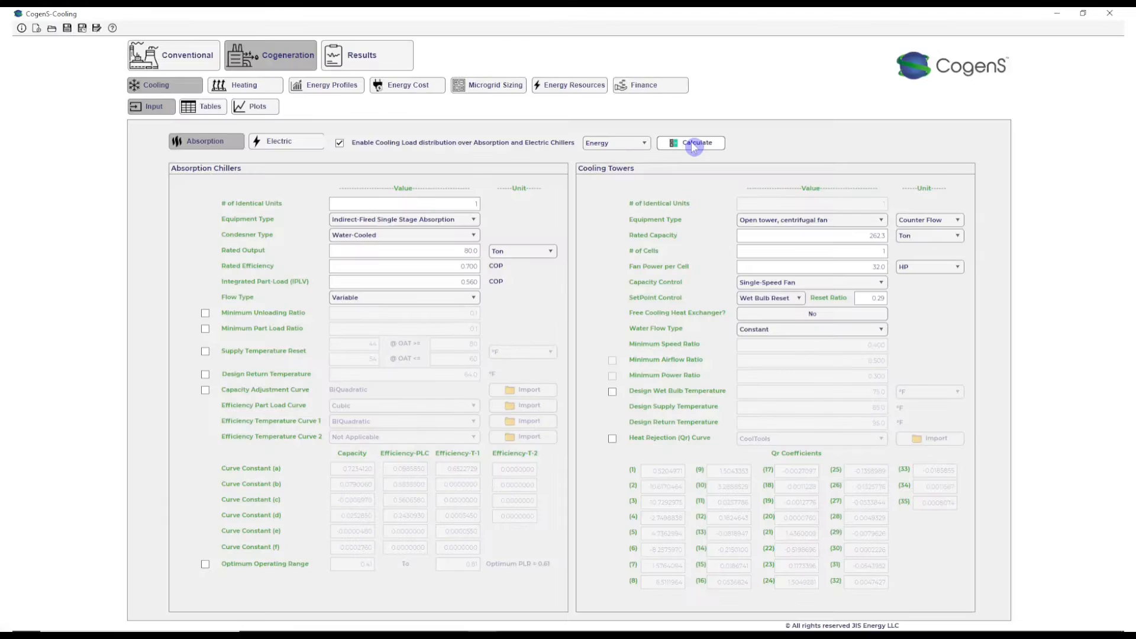
- Set the absorption chiller's rated output to 280 tons and disable the cooling load distribution over both chiller types
{"action": "double_click", "coordinate": [471, 254]}
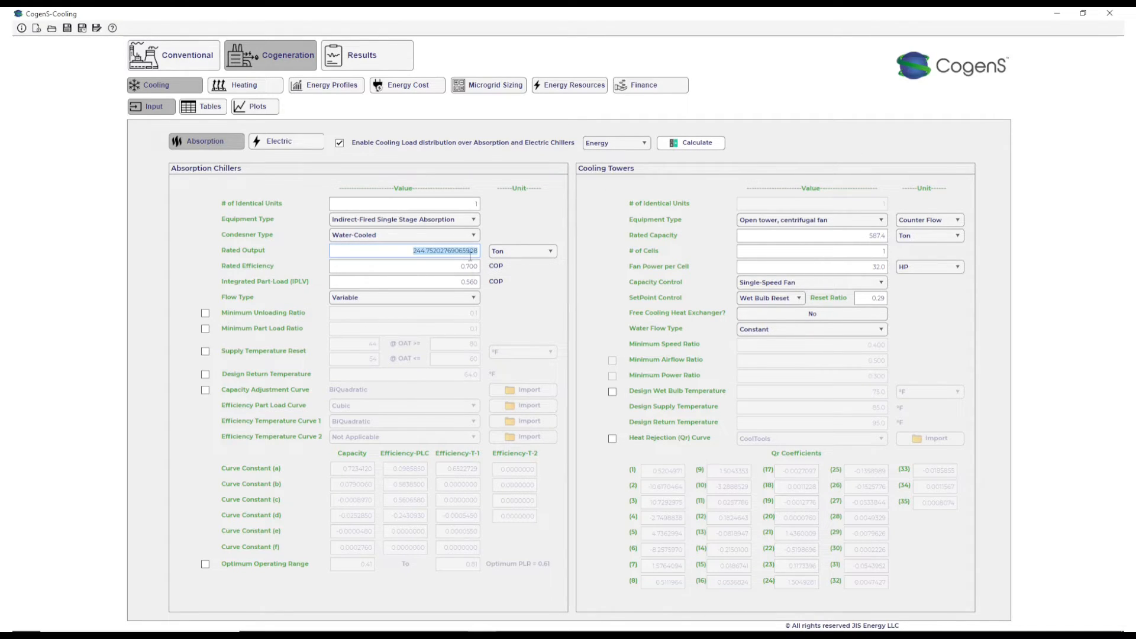
{"action": "type", "text": "280"}
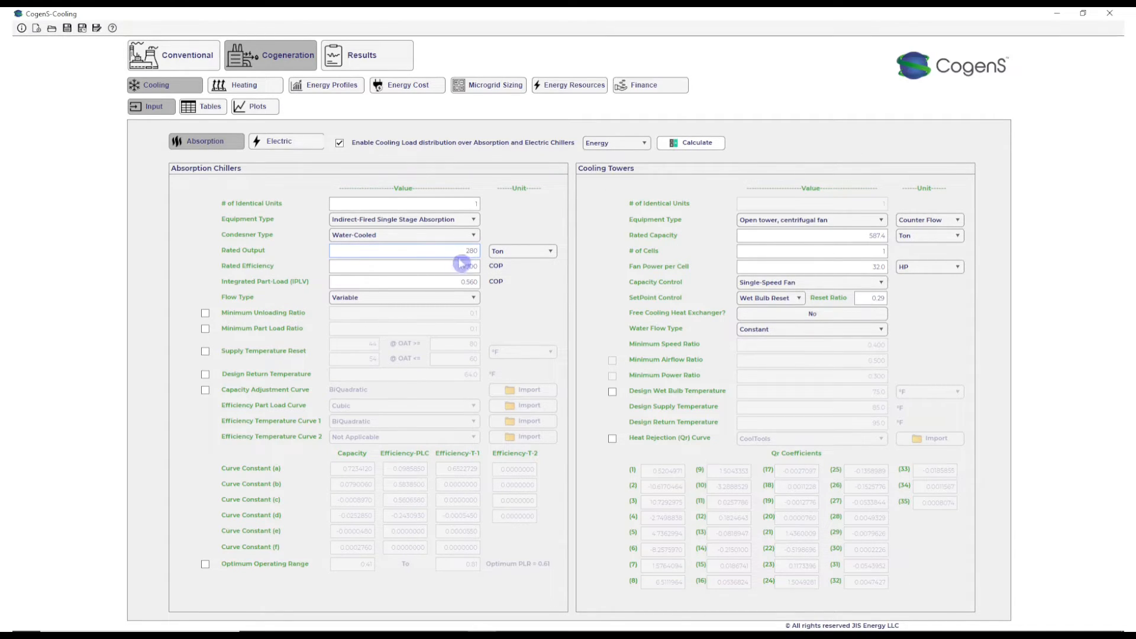
{"action": "left_click", "coordinate": [271, 147]}
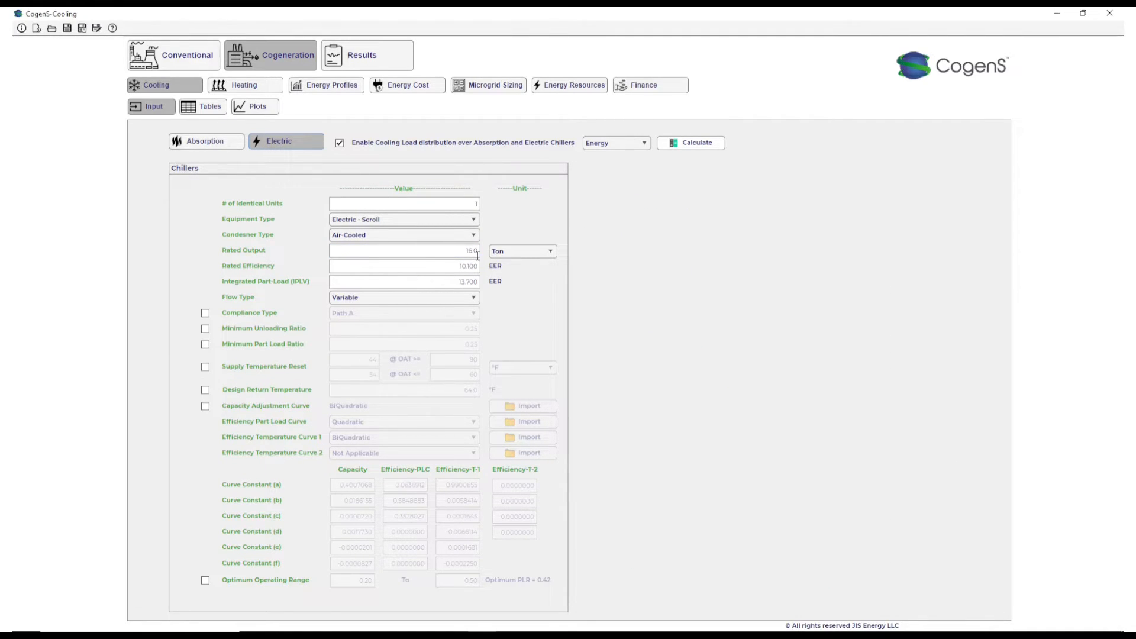
{"action": "left_click", "coordinate": [223, 142]}
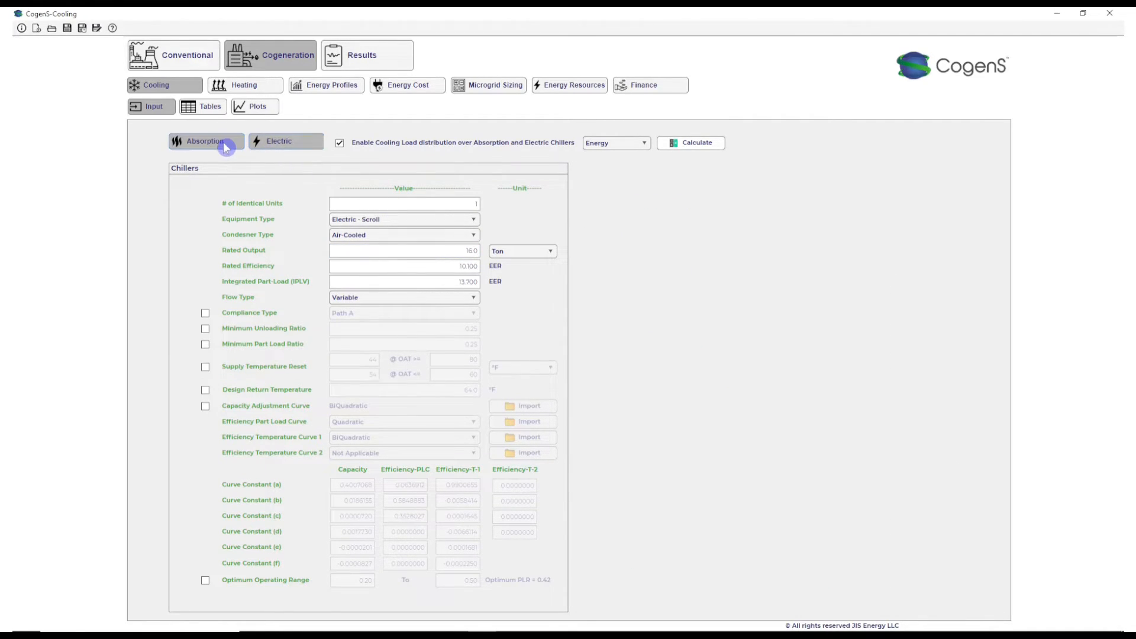
{"action": "left_click", "coordinate": [339, 144]}
- Plot the chiller's part-load efficiency curve, inspect the COP near 50% load, and return to the chiller inputs
{"action": "left_click", "coordinate": [258, 107]}
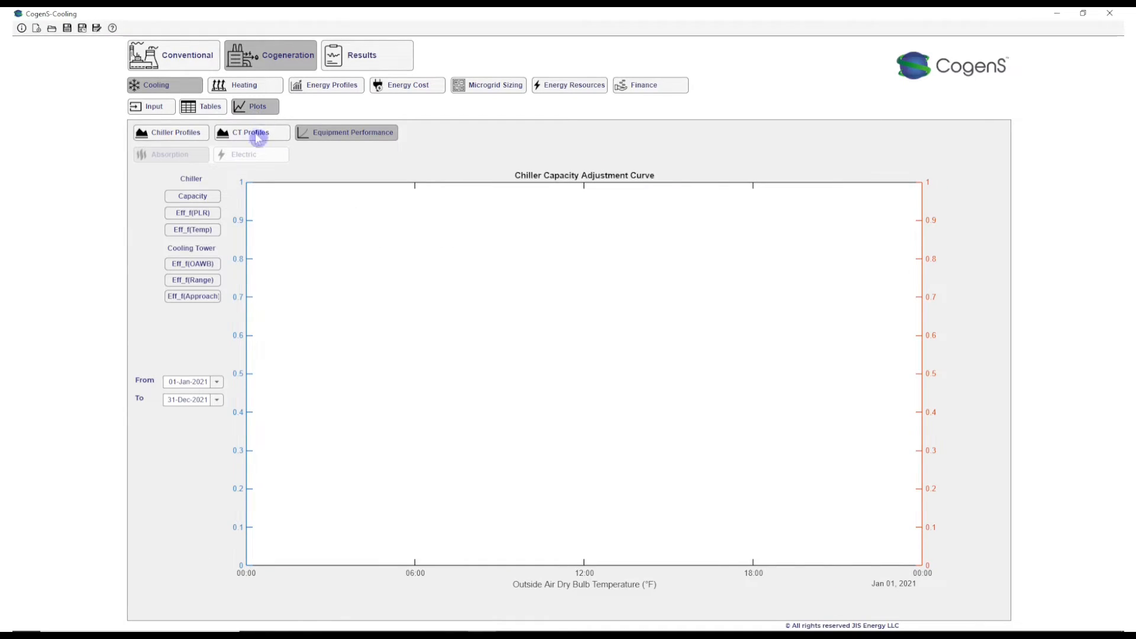
{"action": "left_click", "coordinate": [185, 217]}
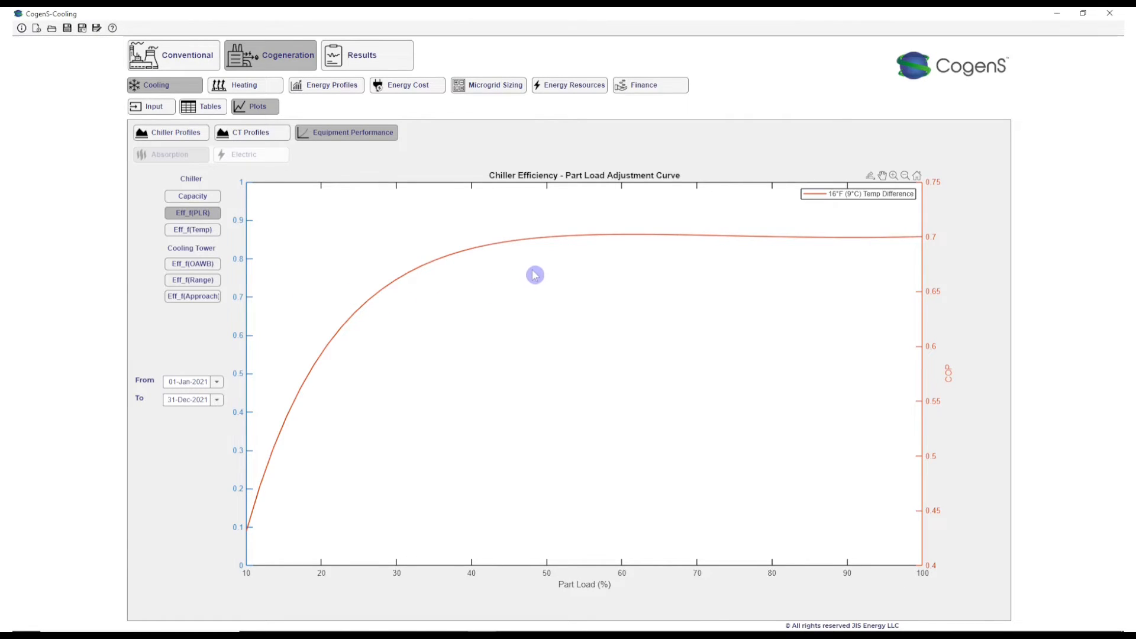
{"action": "left_click", "coordinate": [549, 241]}
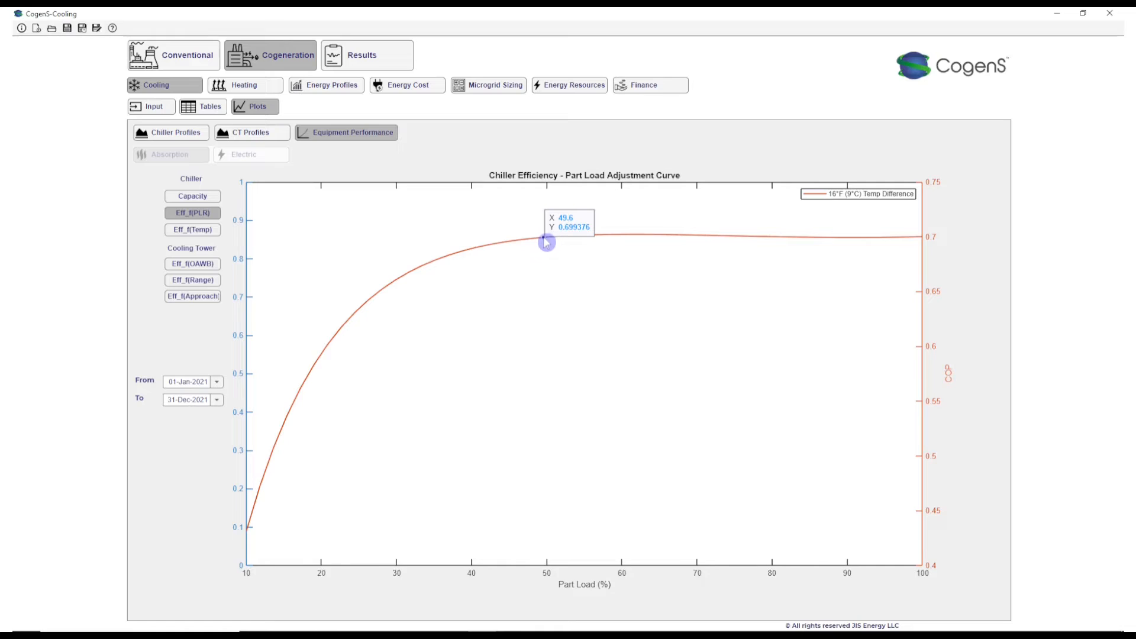
{"action": "left_click", "coordinate": [152, 106]}
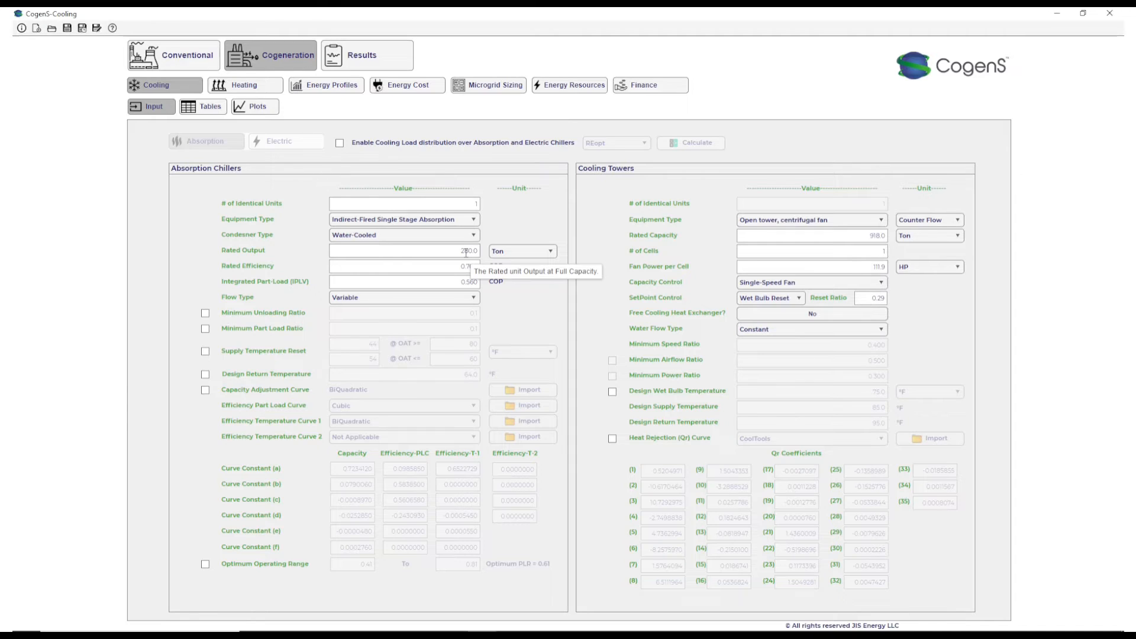
- Calculate the monthly value tables for the cogeneration cooling and heating systems
{"action": "left_click", "coordinate": [203, 106]}
{"action": "left_click", "coordinate": [588, 148]}
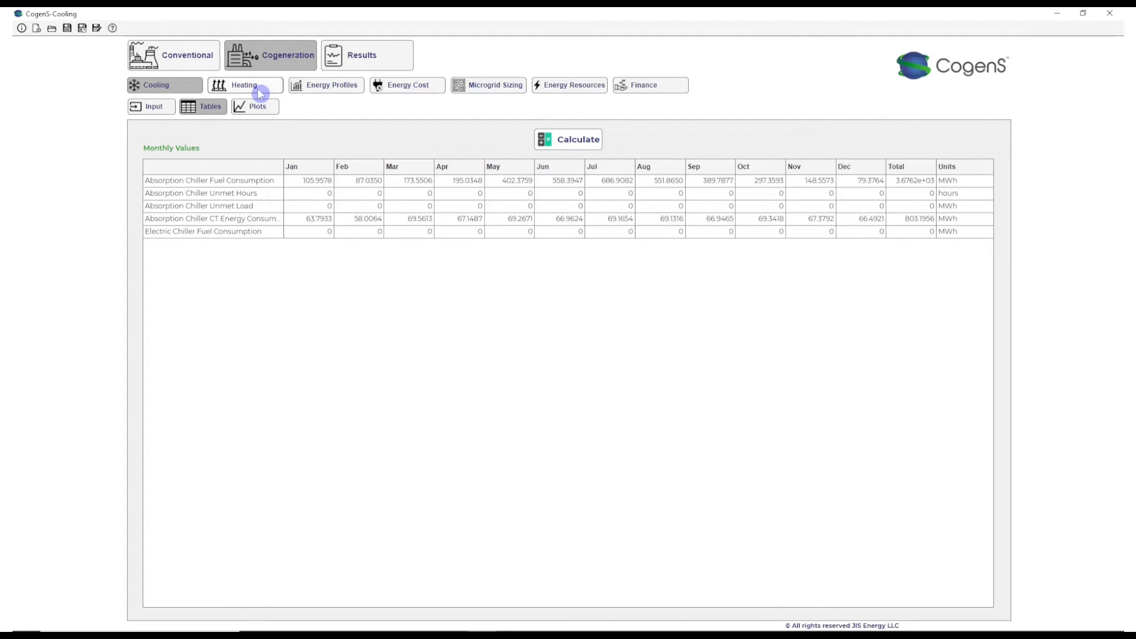
{"action": "left_click", "coordinate": [260, 93]}
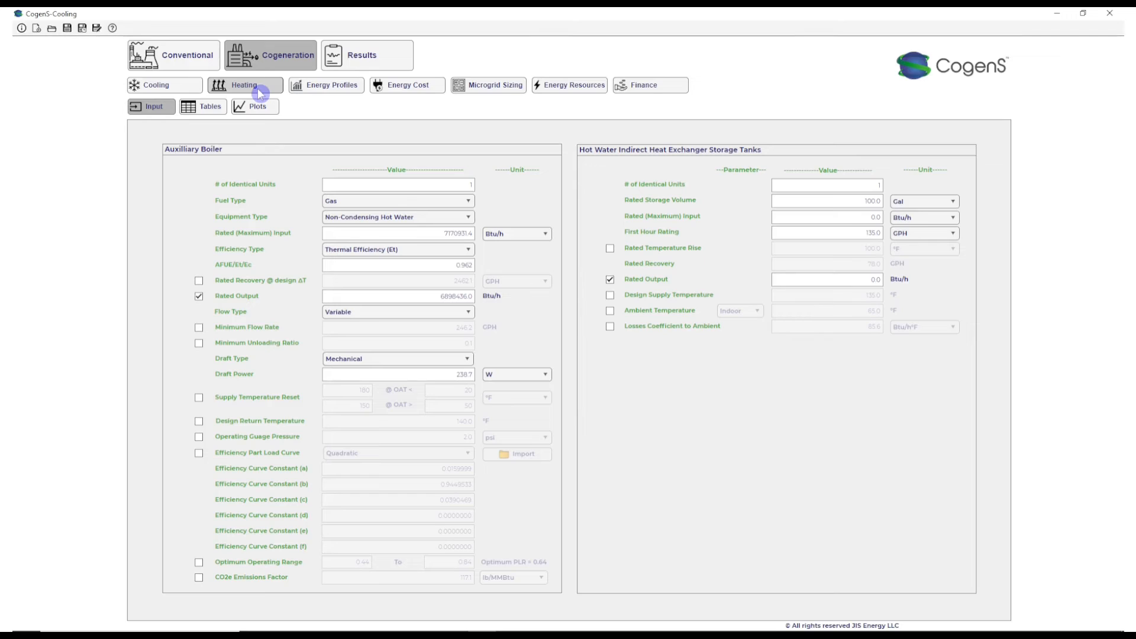
{"action": "left_click", "coordinate": [207, 107]}
{"action": "left_click", "coordinate": [571, 145]}
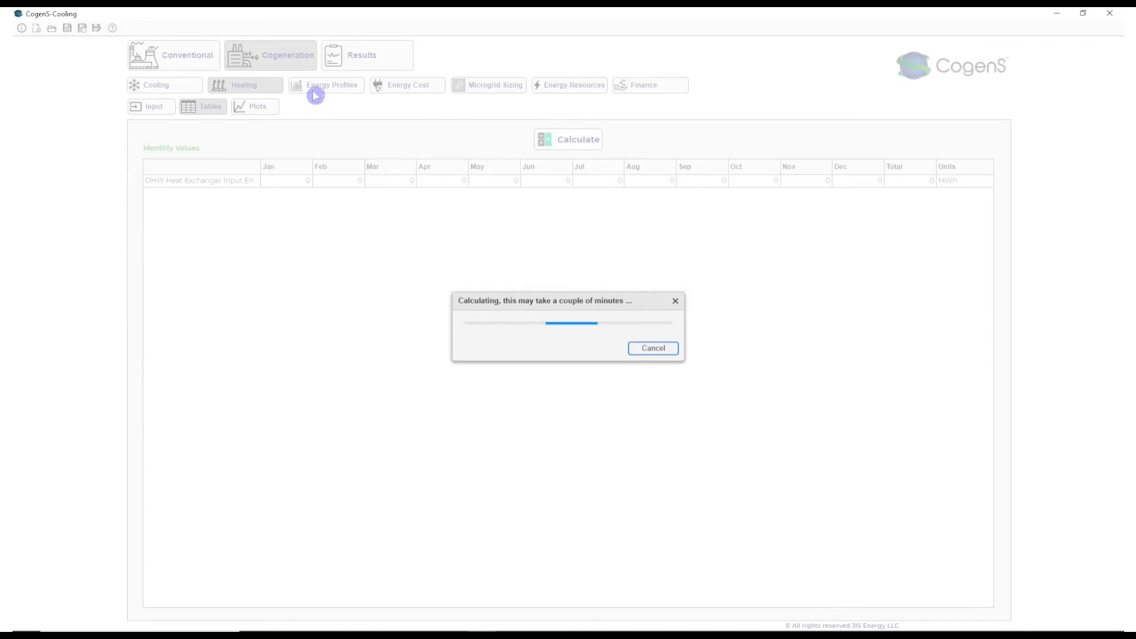
- Plot the updated microgrid load duration curves for electricity and heat in kWh
{"action": "left_click", "coordinate": [317, 88]}
{"action": "left_click", "coordinate": [246, 110]}
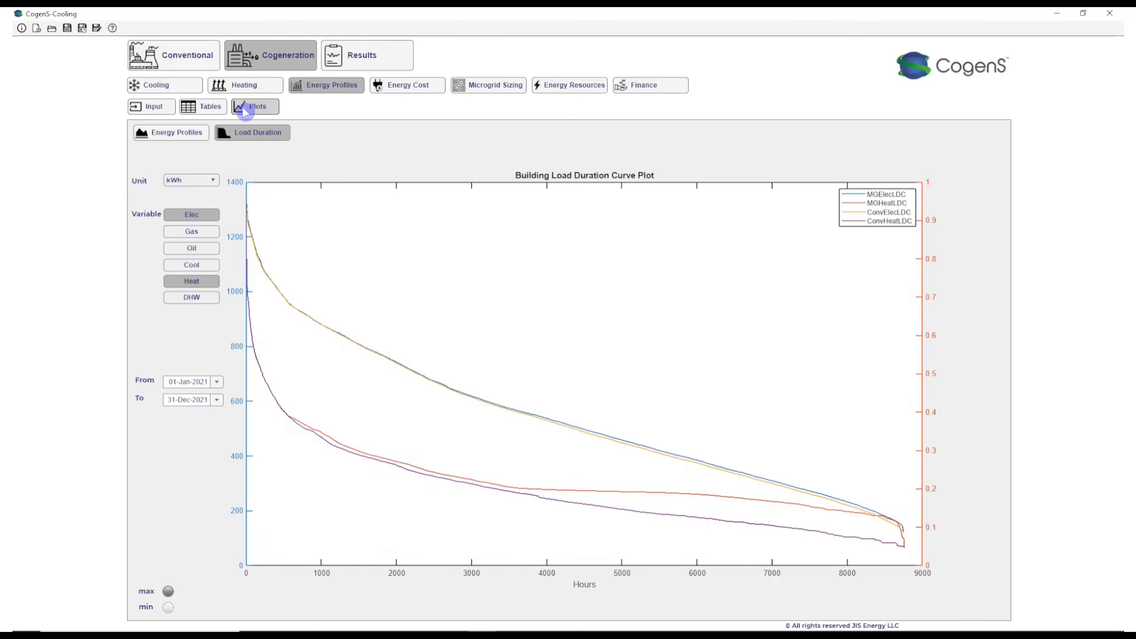
{"action": "left_click", "coordinate": [191, 180]}
{"action": "left_click", "coordinate": [193, 180]}
{"action": "left_click", "coordinate": [205, 220]}
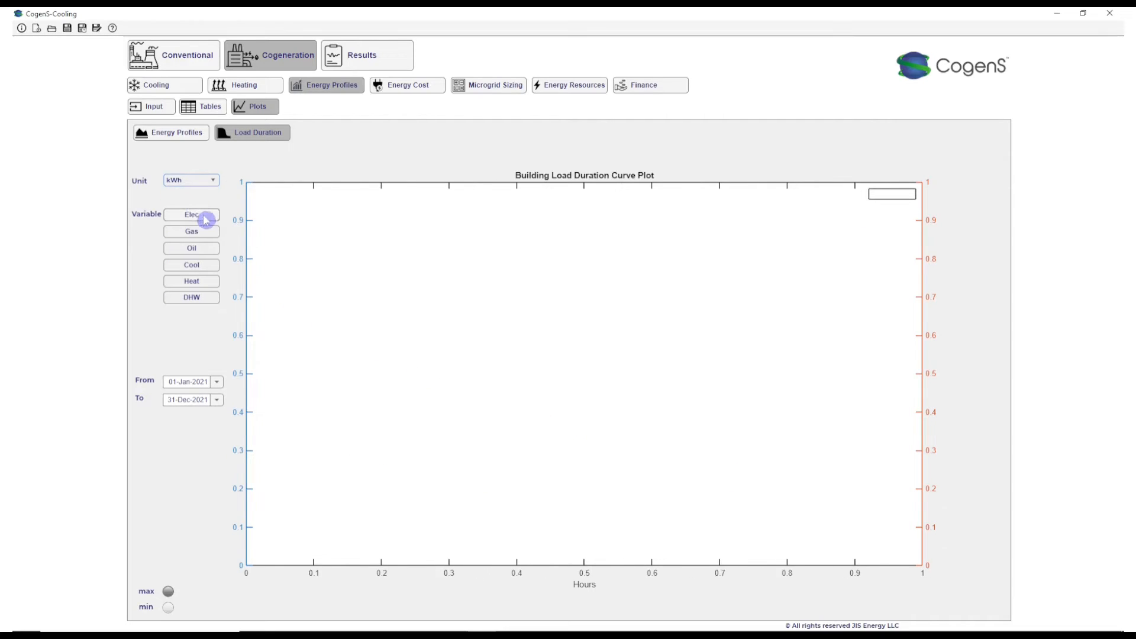
{"action": "left_click", "coordinate": [193, 282]}
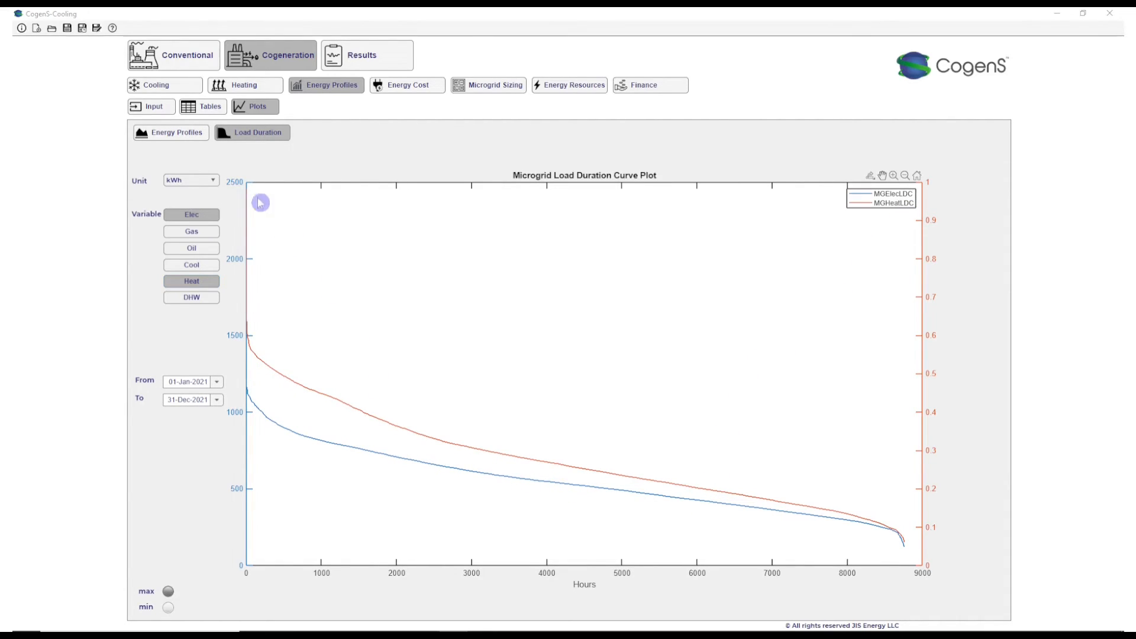
- Re-enable the cooling load distribution over absorption and electric chillers with the Custom method
{"action": "left_click", "coordinate": [168, 85]}
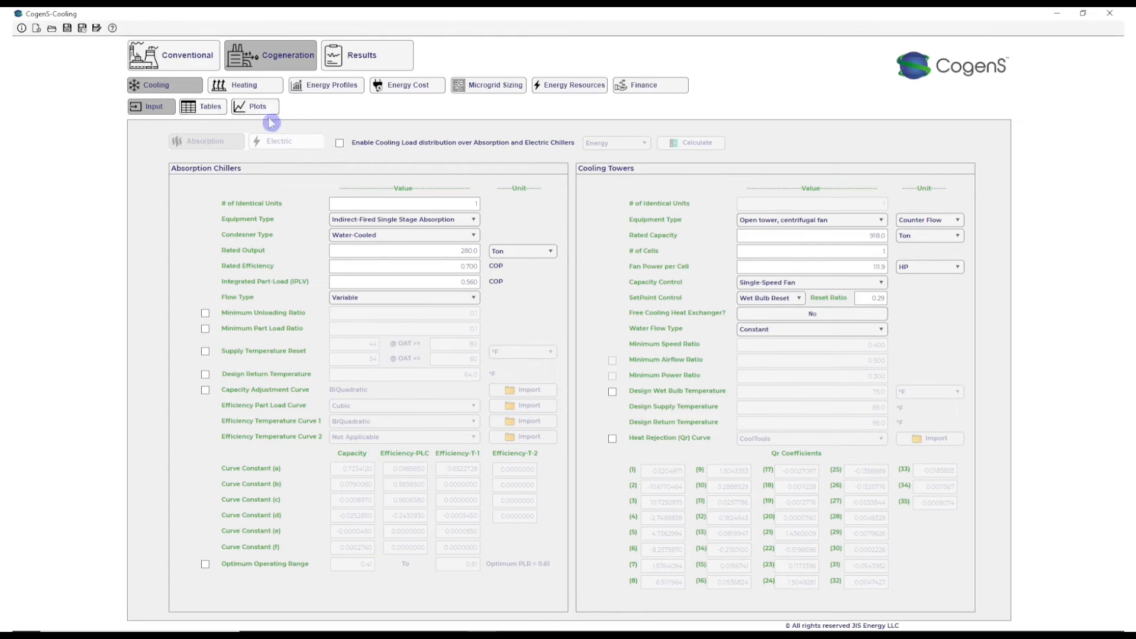
{"action": "left_click", "coordinate": [341, 143]}
{"action": "left_click", "coordinate": [599, 148]}
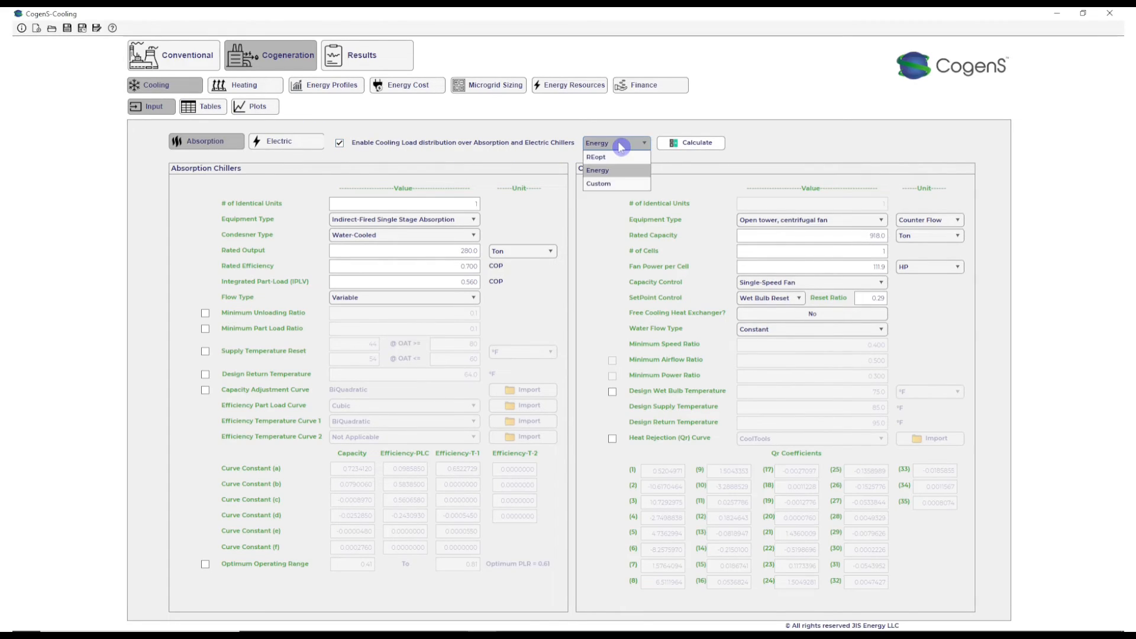
{"action": "left_click", "coordinate": [621, 182]}
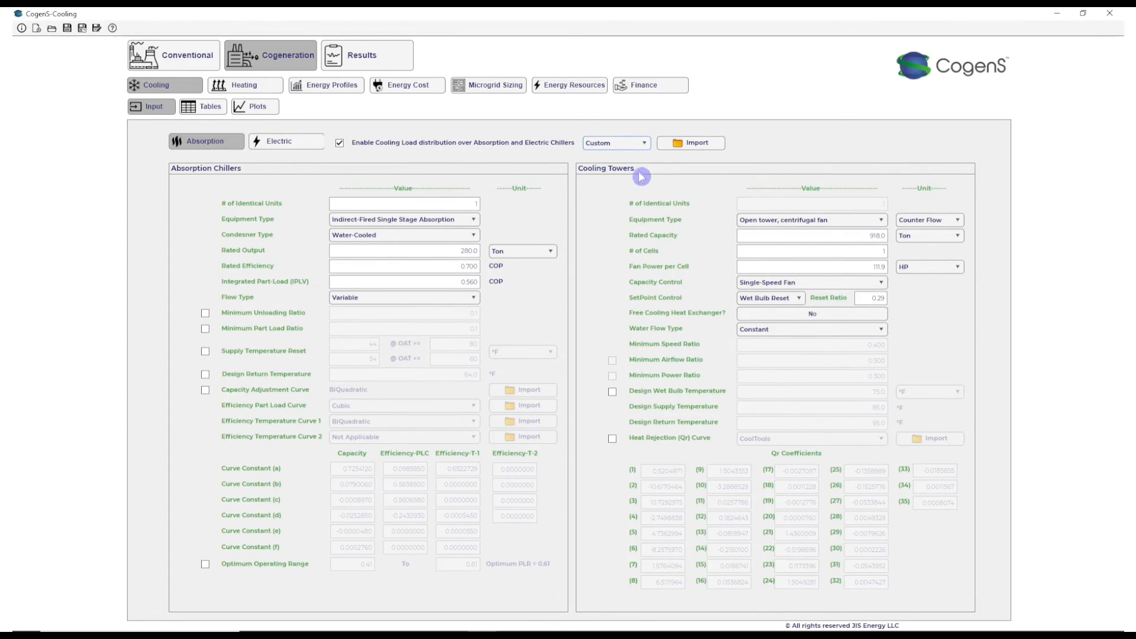
{"action": "mouse_move", "coordinate": [637, 152]}
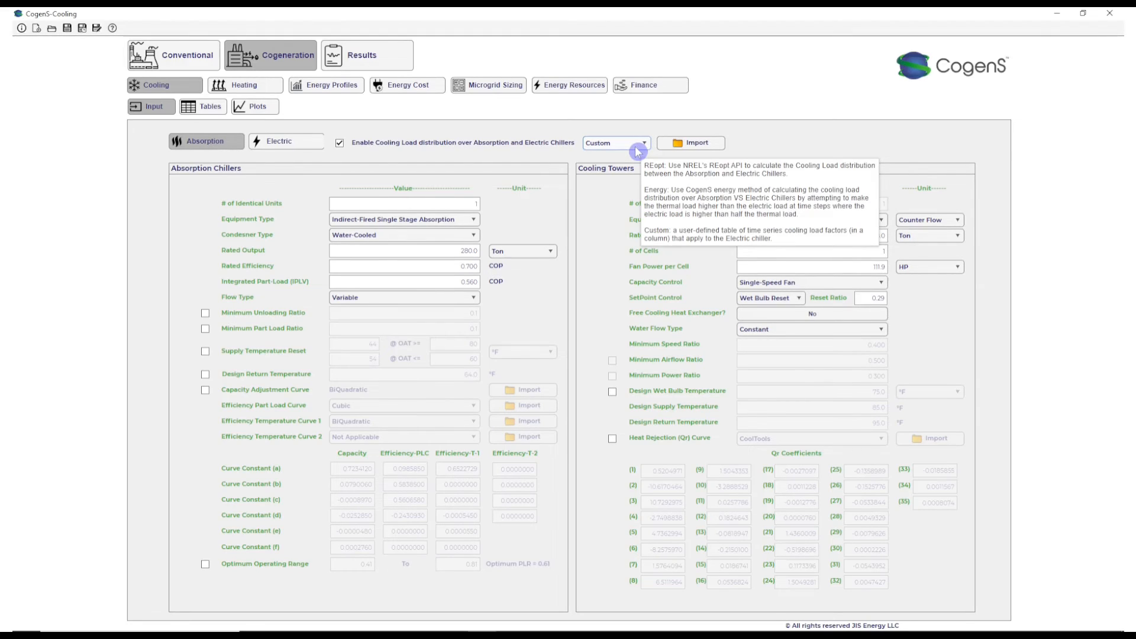
- Start importing the custom load factors and browse to the Hydronic multi unit system simulation folder
{"action": "left_click", "coordinate": [681, 147]}
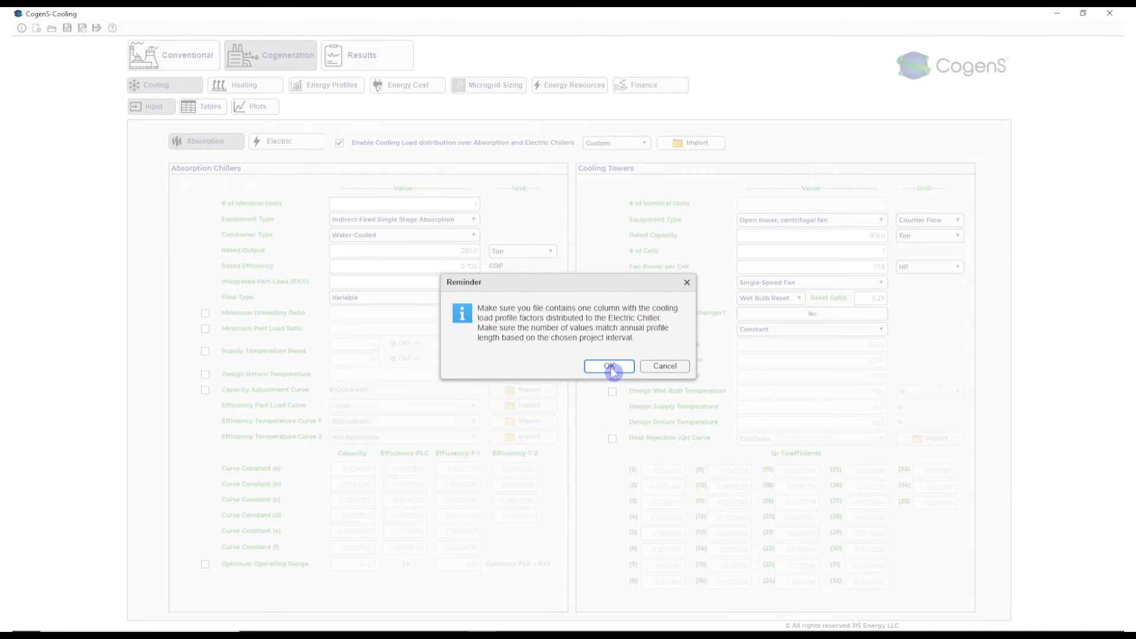
{"action": "left_click", "coordinate": [609, 366]}
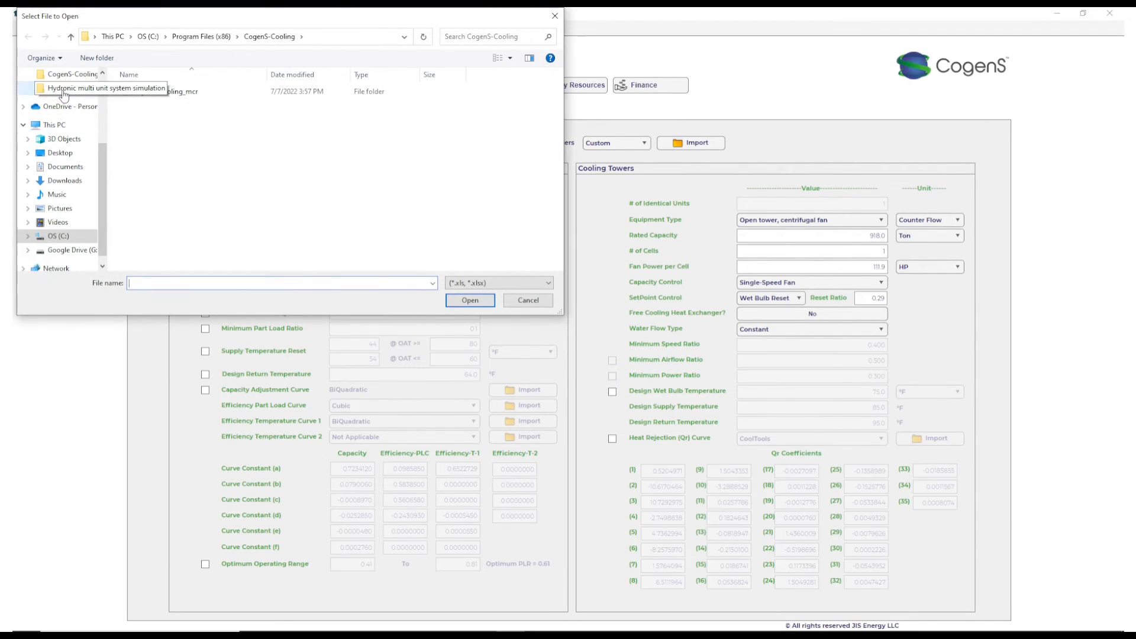
{"action": "left_click", "coordinate": [64, 92]}
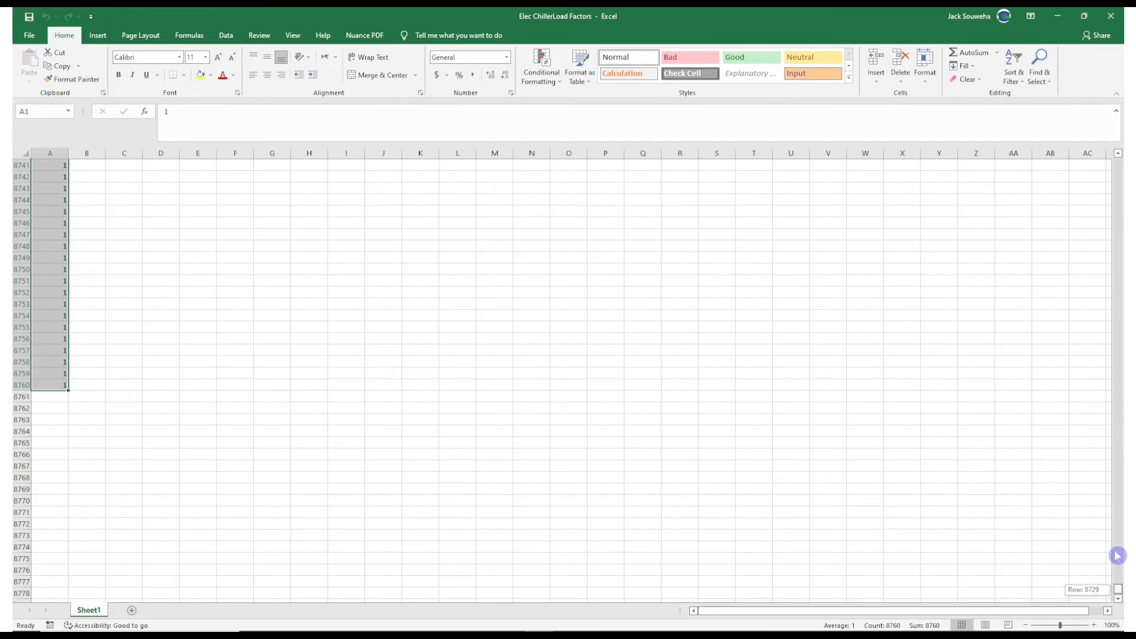
- In the Elec ChillerLoad Factors workbook in Excel, fill column A from row 1 to 8760 with 0.5 and close it
{"action": "left_click_drag", "start_coordinate": [1117, 556], "coordinate": [1089, 129]}
{"action": "left_click", "coordinate": [50, 165]}
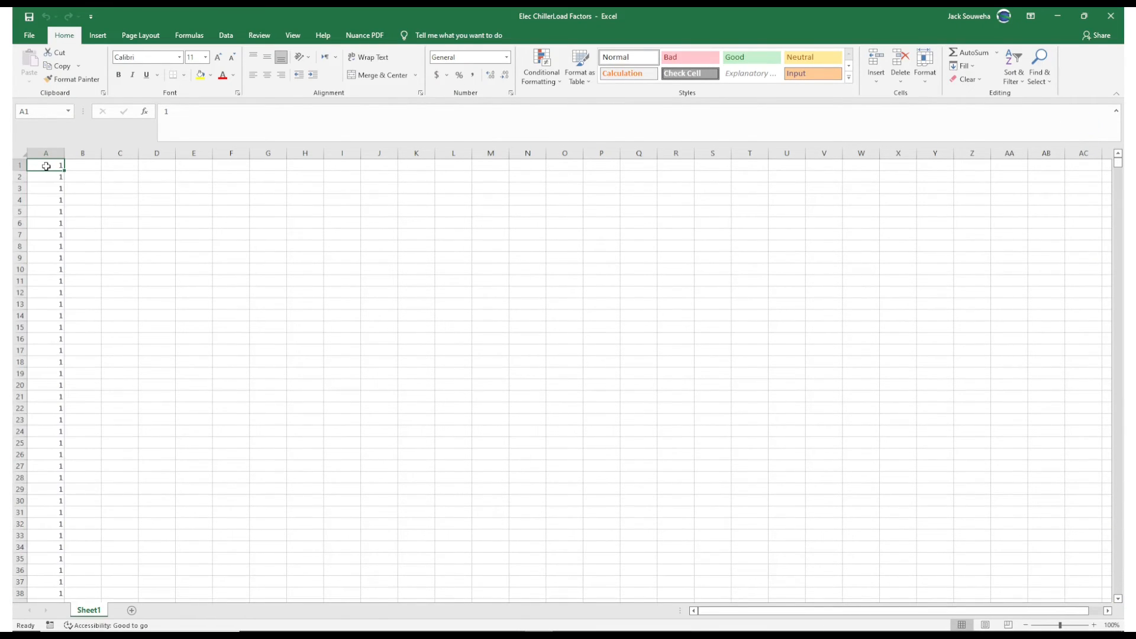
{"action": "type", "text": "0.5"}
{"action": "key", "text": "Return"}
{"action": "left_click", "coordinate": [53, 166]}
{"action": "double_click", "coordinate": [63, 170]}
{"action": "left_click_drag", "start_coordinate": [1117, 162], "coordinate": [1099, 615]}
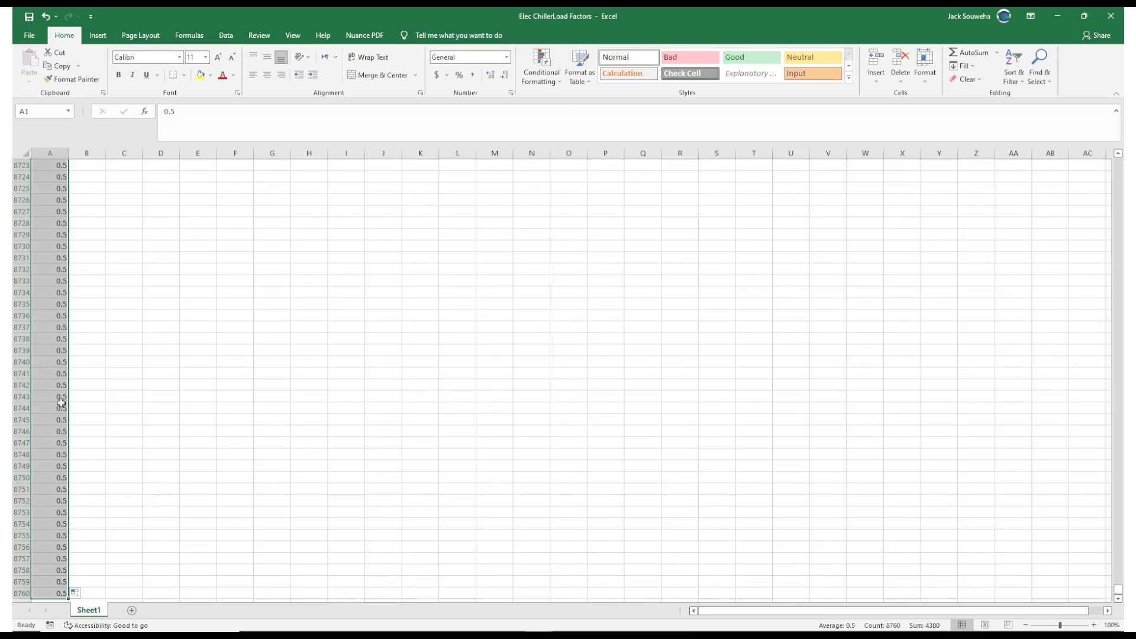
{"action": "left_click", "coordinate": [1111, 16]}
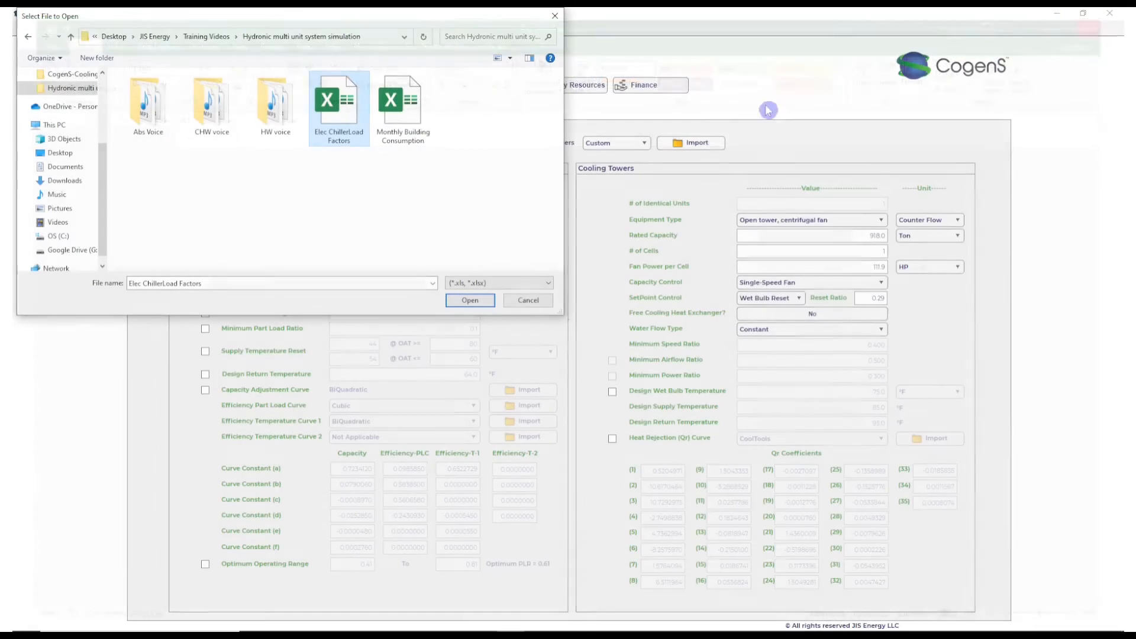
- Import the Elec ChillerLoad Factors file as the custom distribution and check the electric chiller's inputs
{"action": "double_click", "coordinate": [340, 112]}
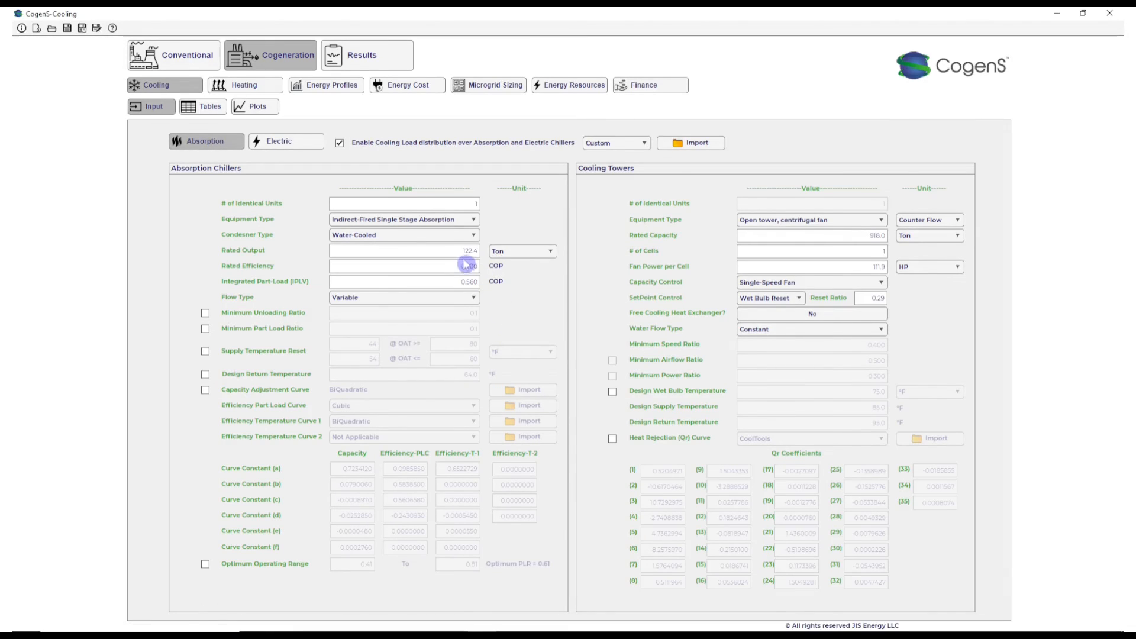
{"action": "left_click", "coordinate": [310, 142]}
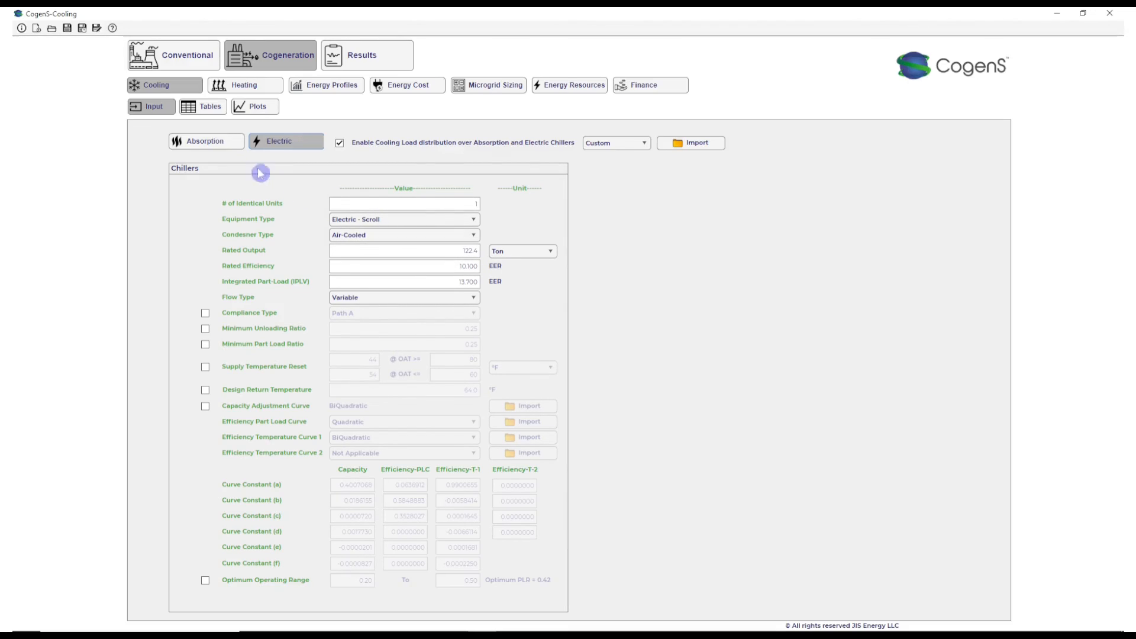
- Open the absorption chiller's rated output for editing
{"action": "left_click", "coordinate": [213, 143]}
{"action": "double_click", "coordinate": [444, 251]}
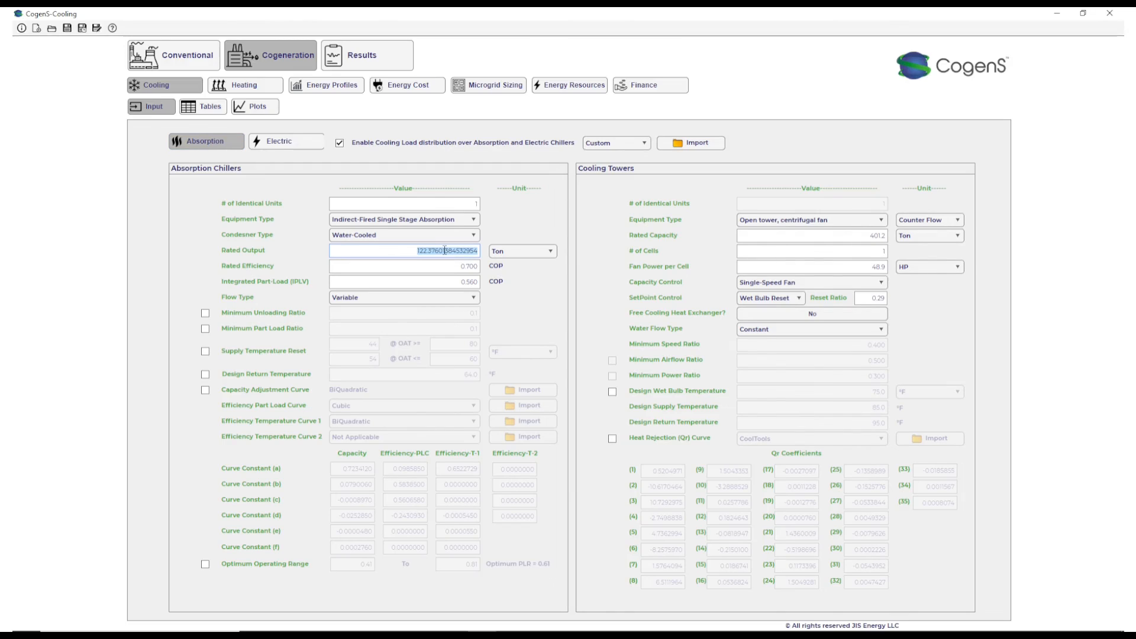